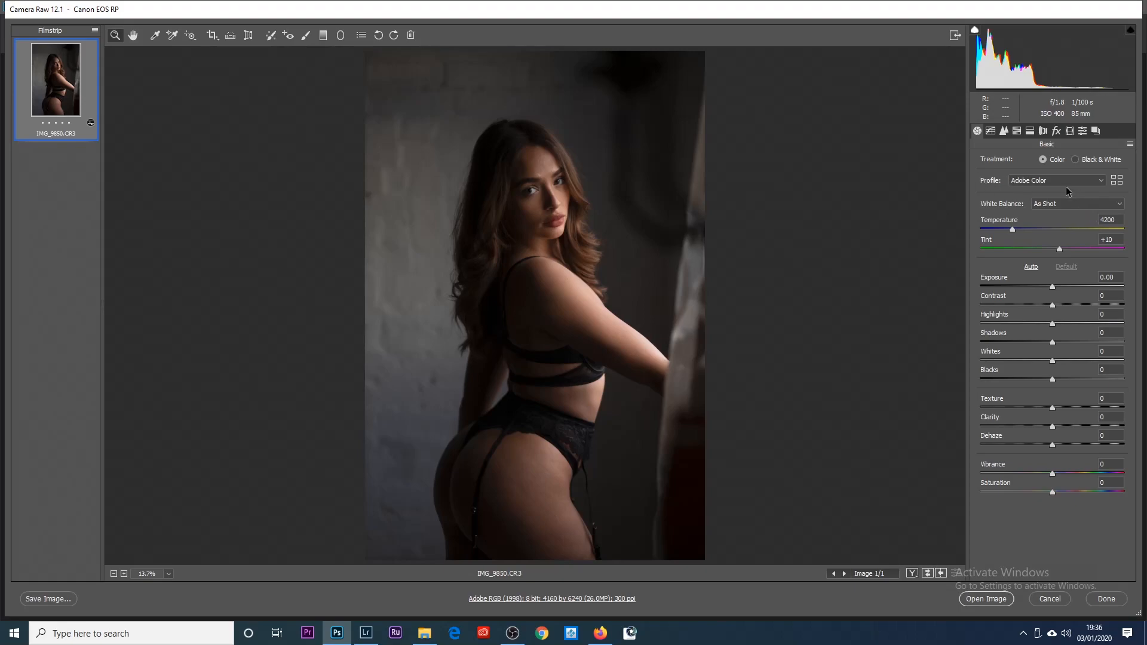
Try the Adobe Landscape, Adobe Vivid and Modern 02 profiles on the raw portrait.
click(1052, 180)
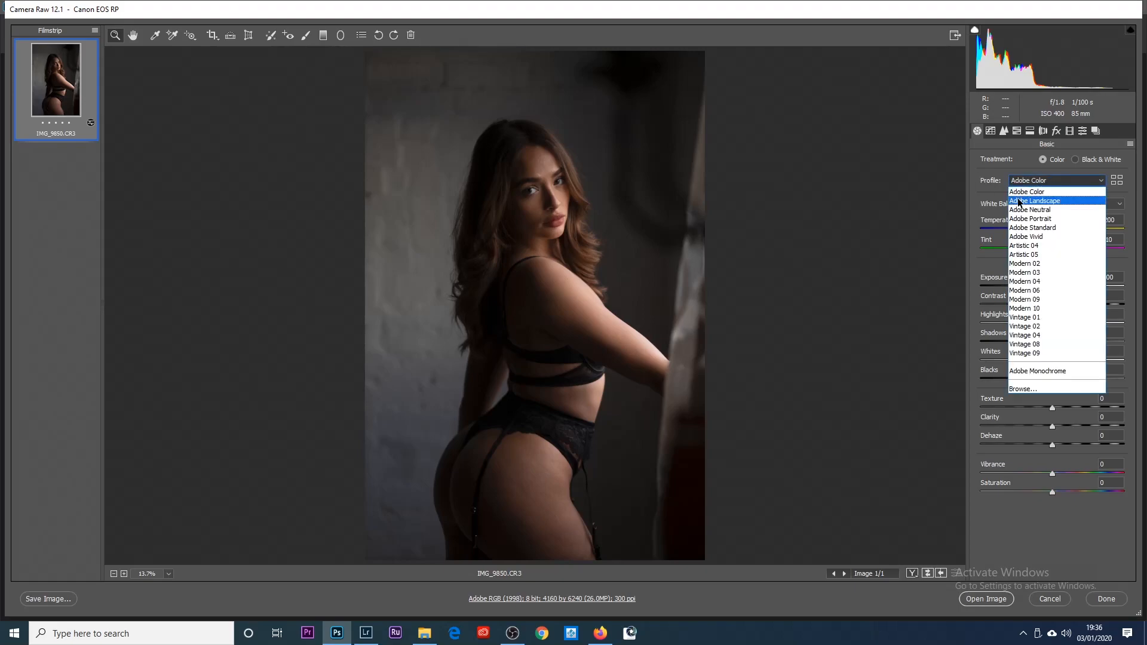
click(1035, 202)
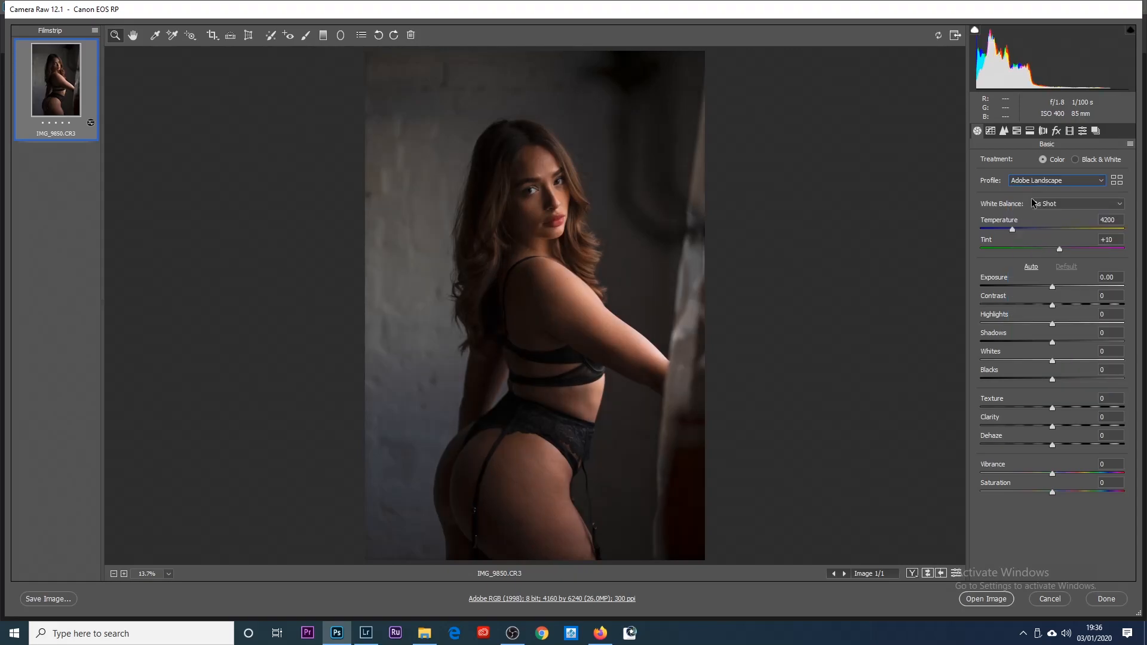
click(1033, 181)
click(1036, 236)
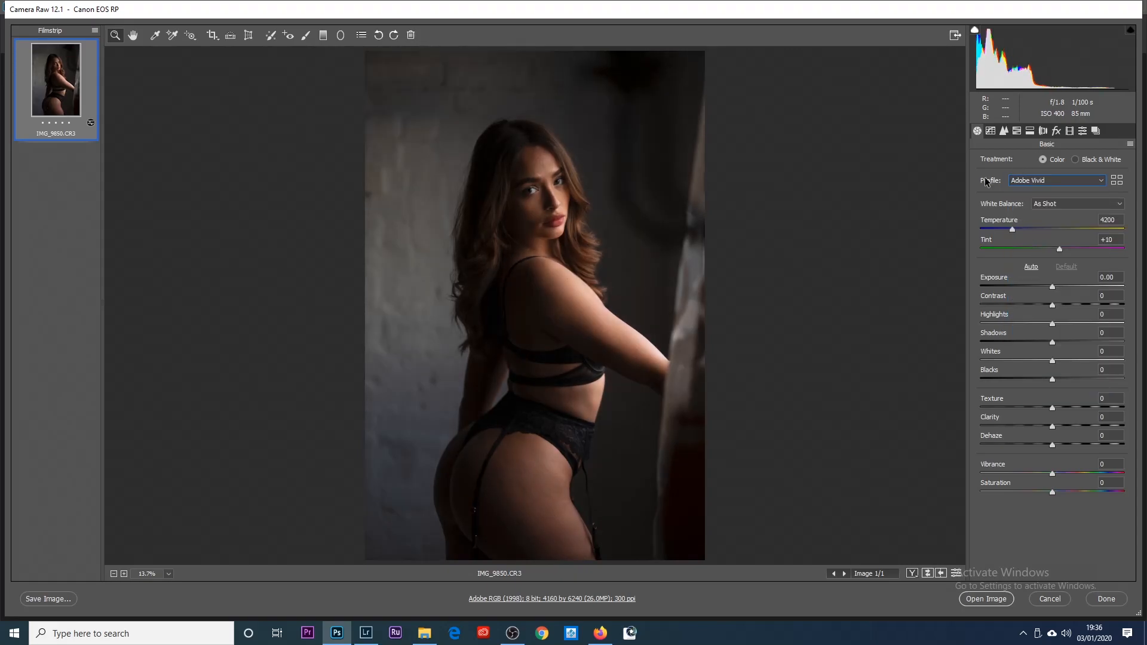
click(1021, 181)
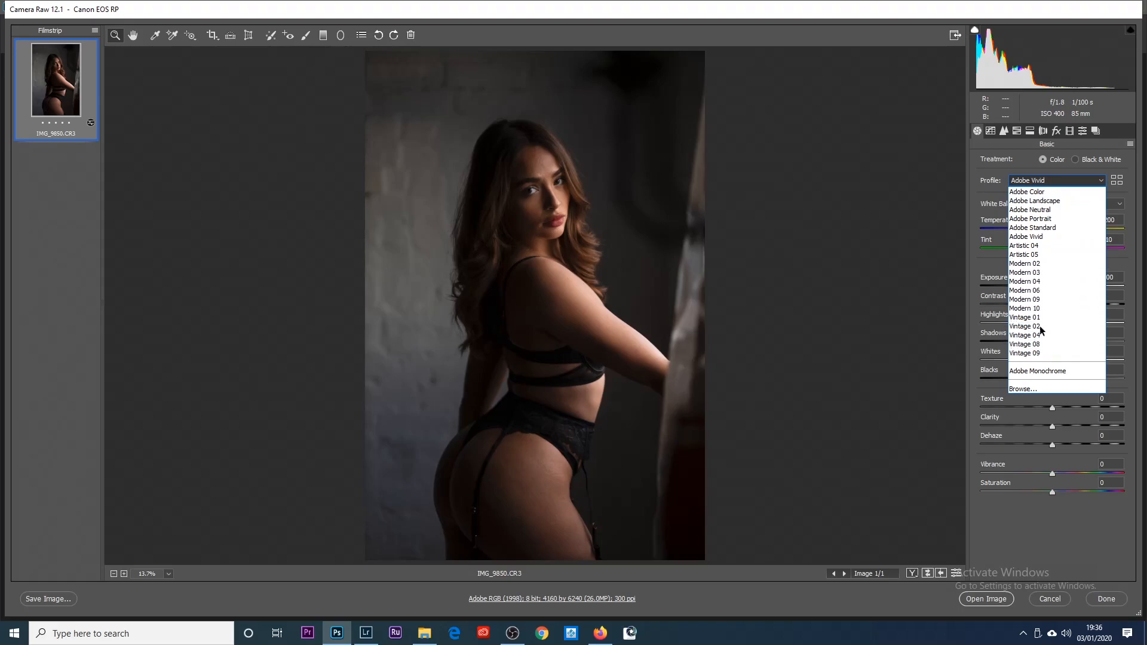
click(1036, 263)
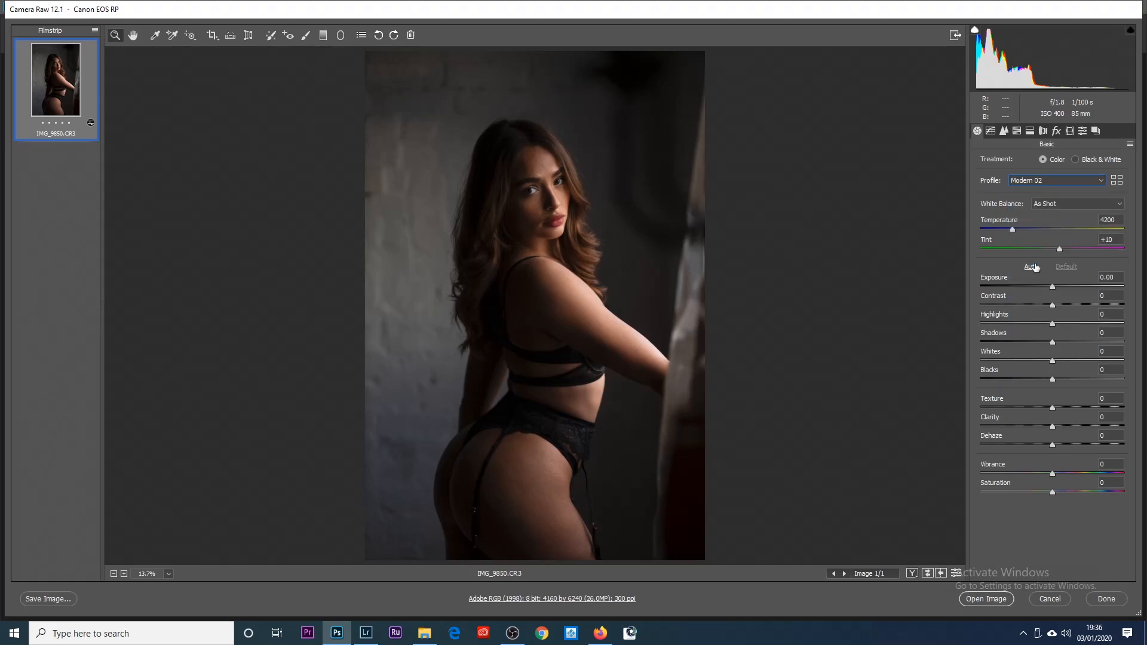
Compare the Adobe Landscape and Adobe Vivid profiles and settle on Adobe Landscape.
click(1037, 185)
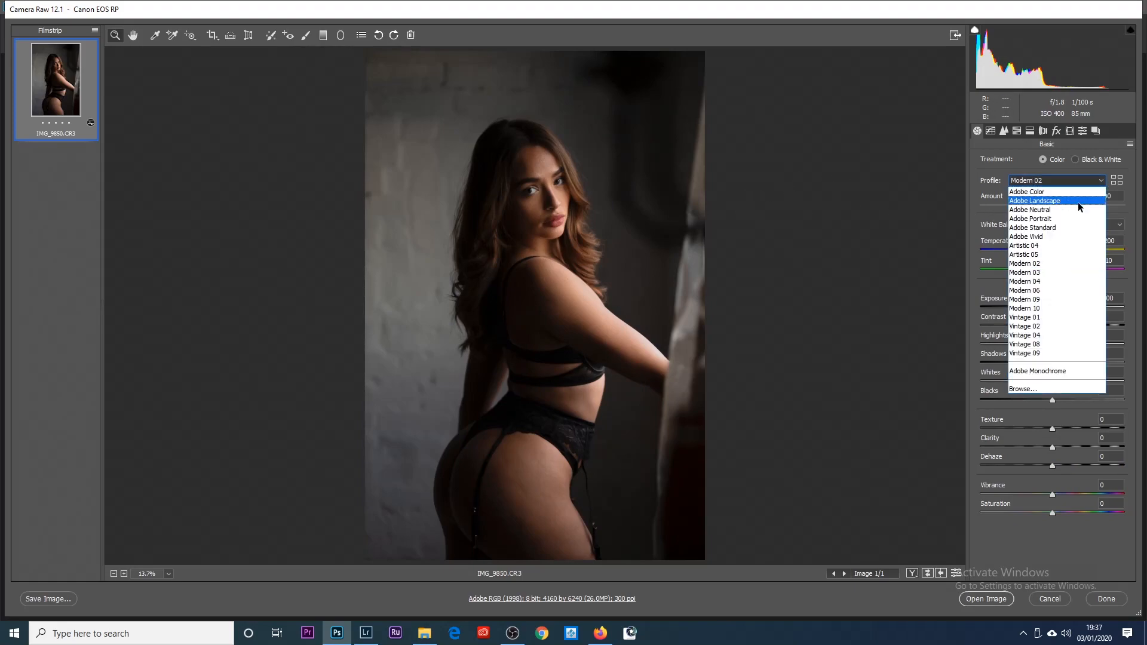
click(1047, 202)
click(1040, 181)
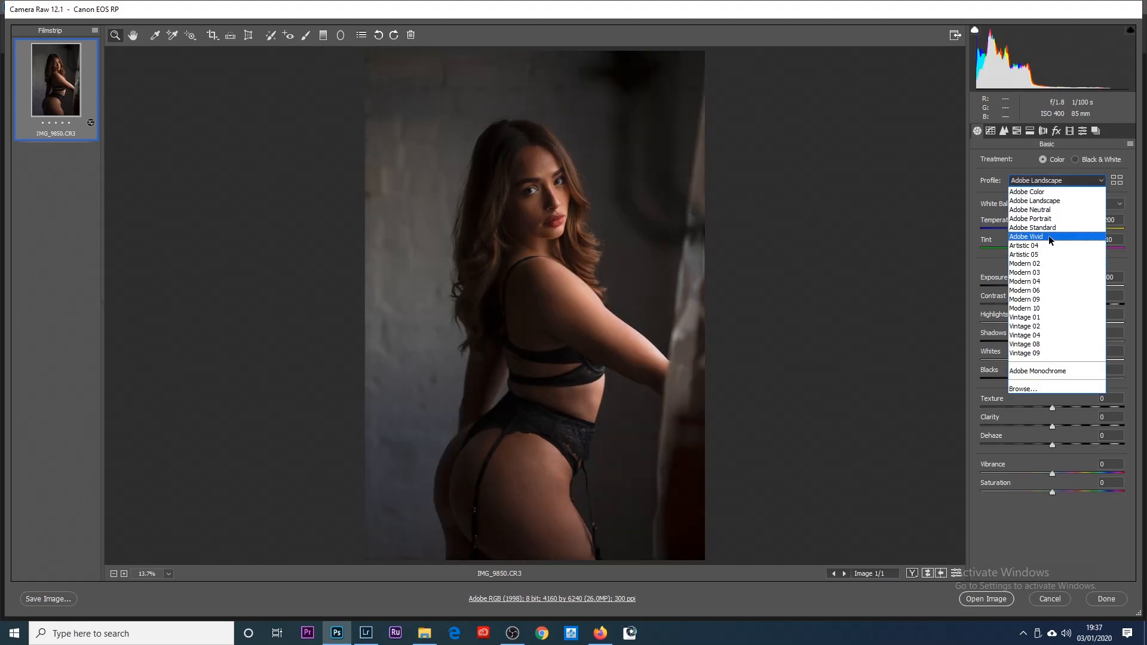
click(1037, 236)
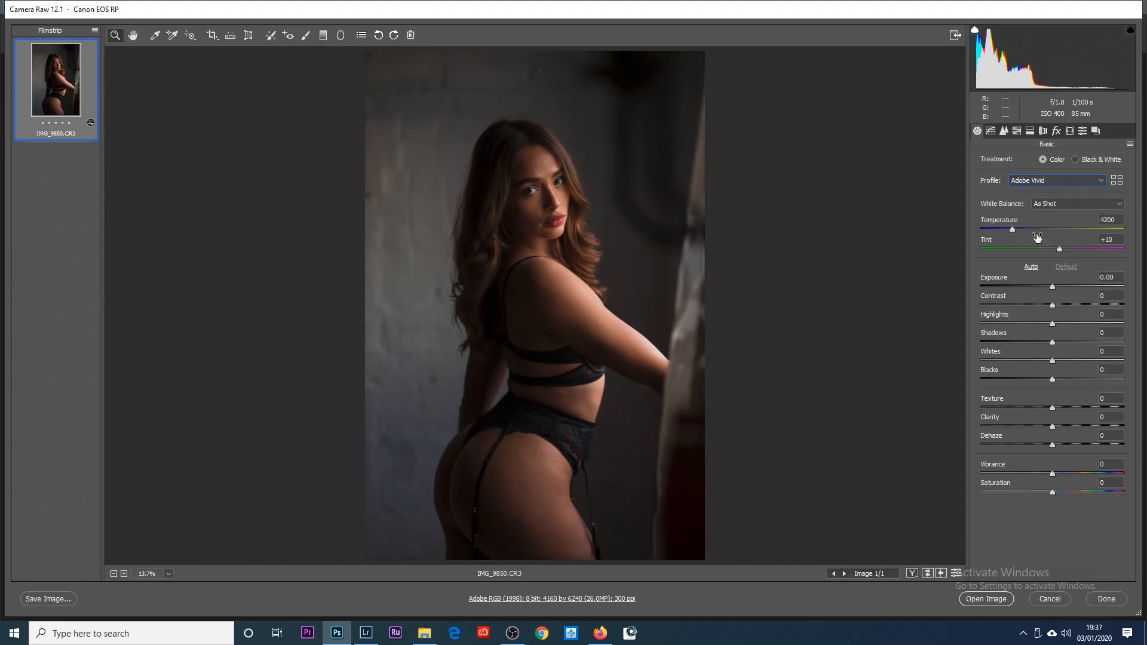
click(1047, 179)
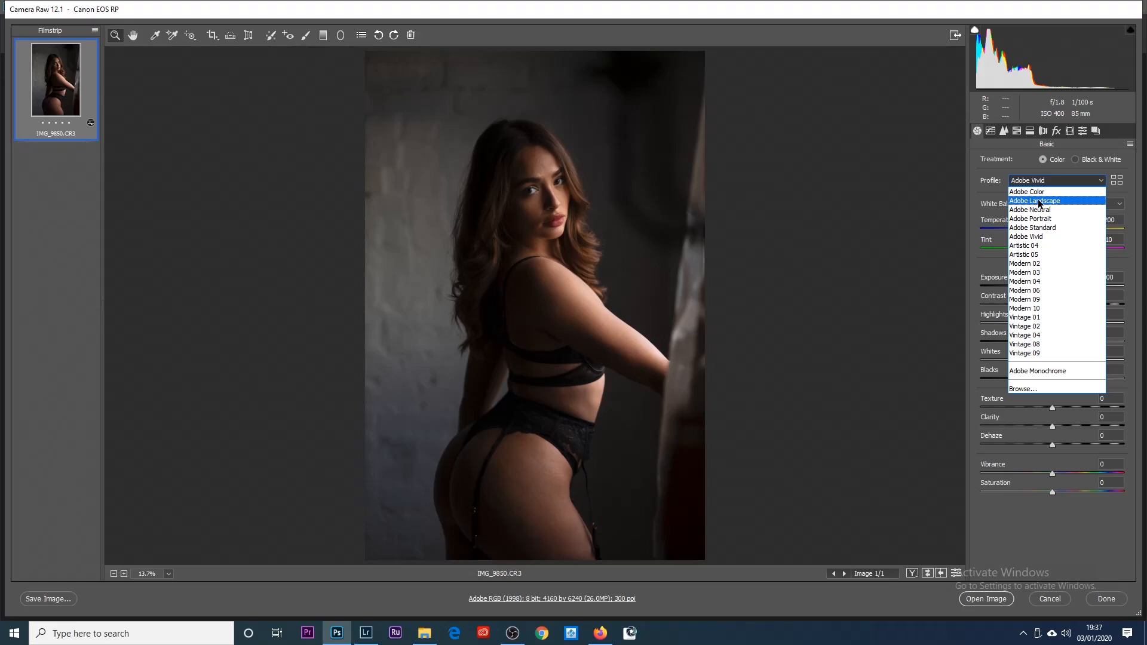
click(1040, 202)
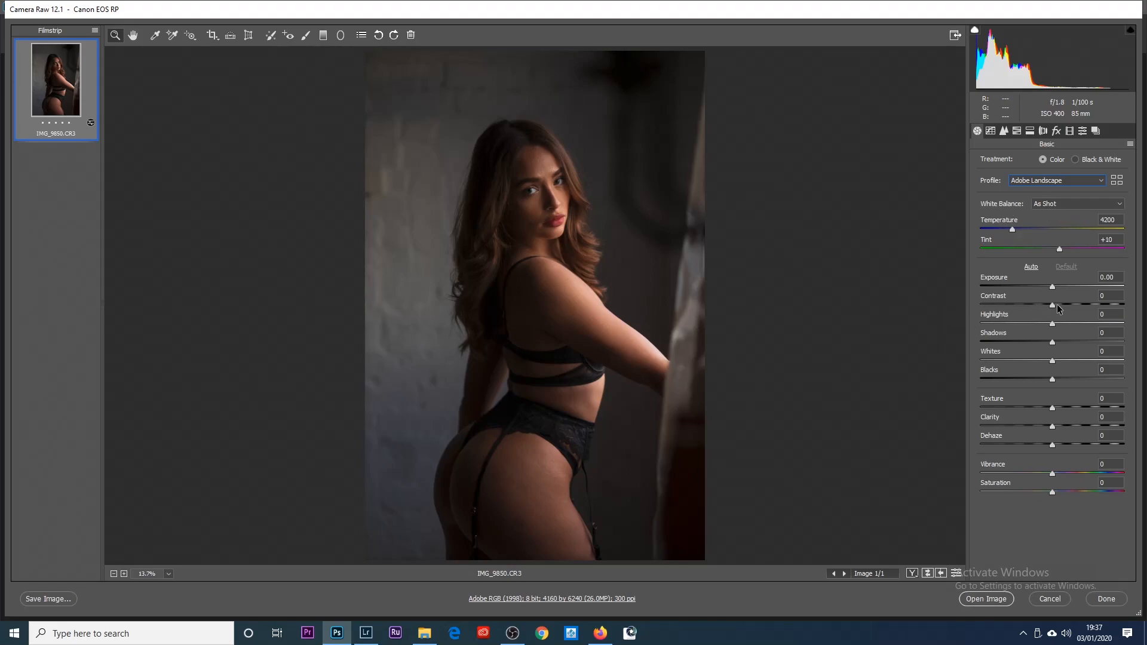
Set the contrast to -48, the whites to -63 and the exposure to +0.25.
drag(1053, 305, 1017, 304)
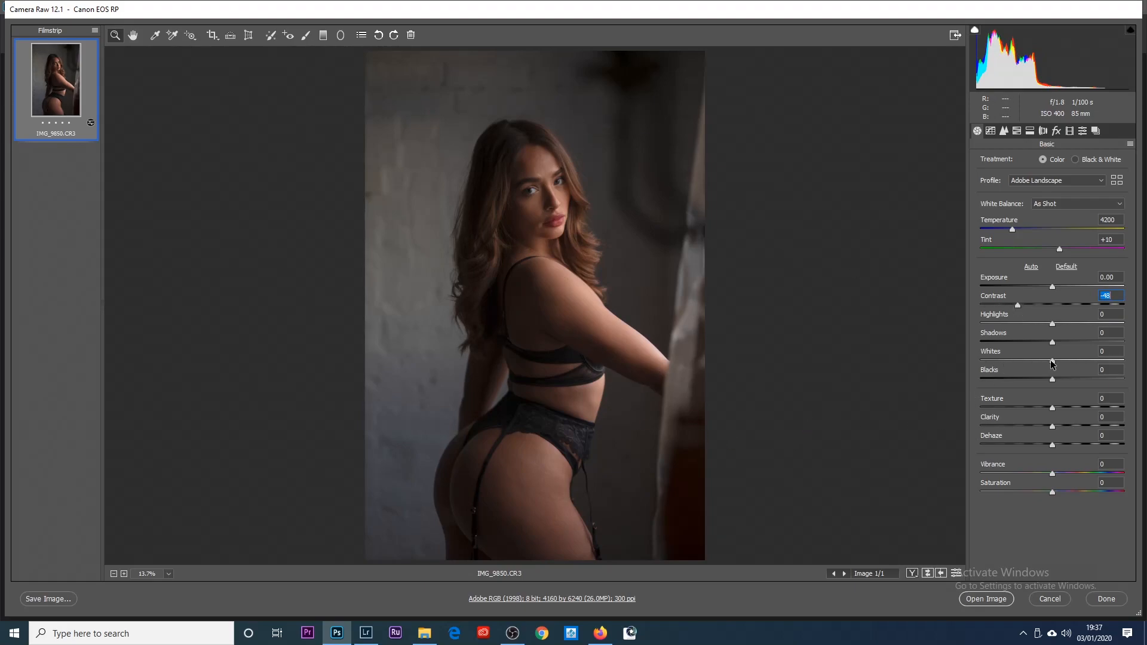
drag(1053, 362, 1008, 364)
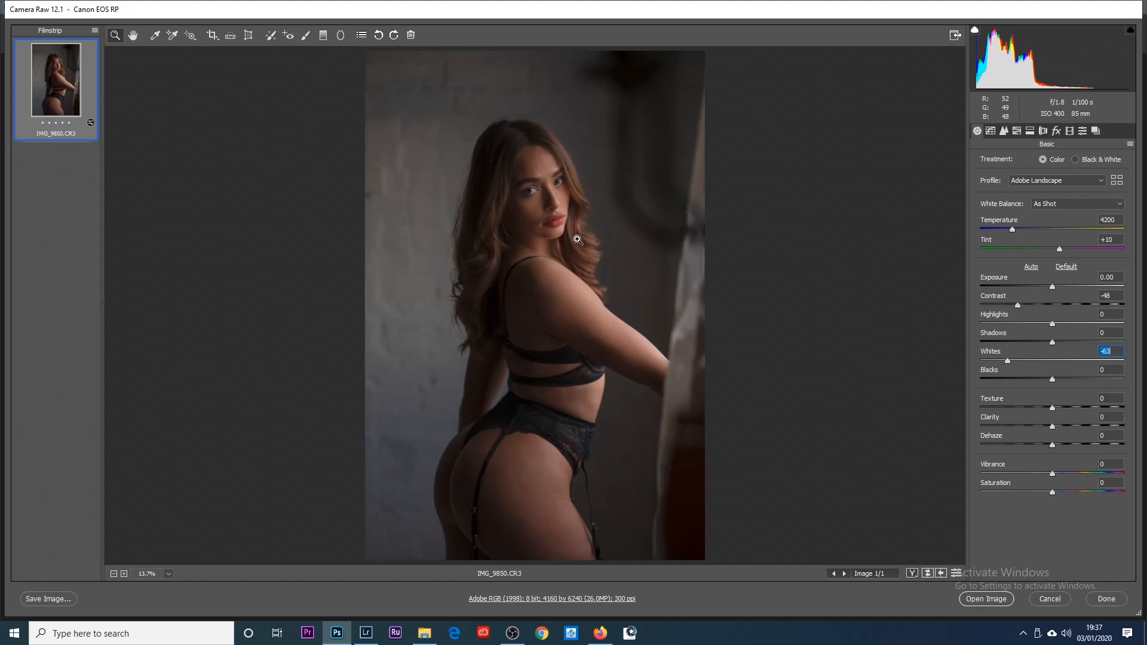
drag(1053, 286, 1057, 286)
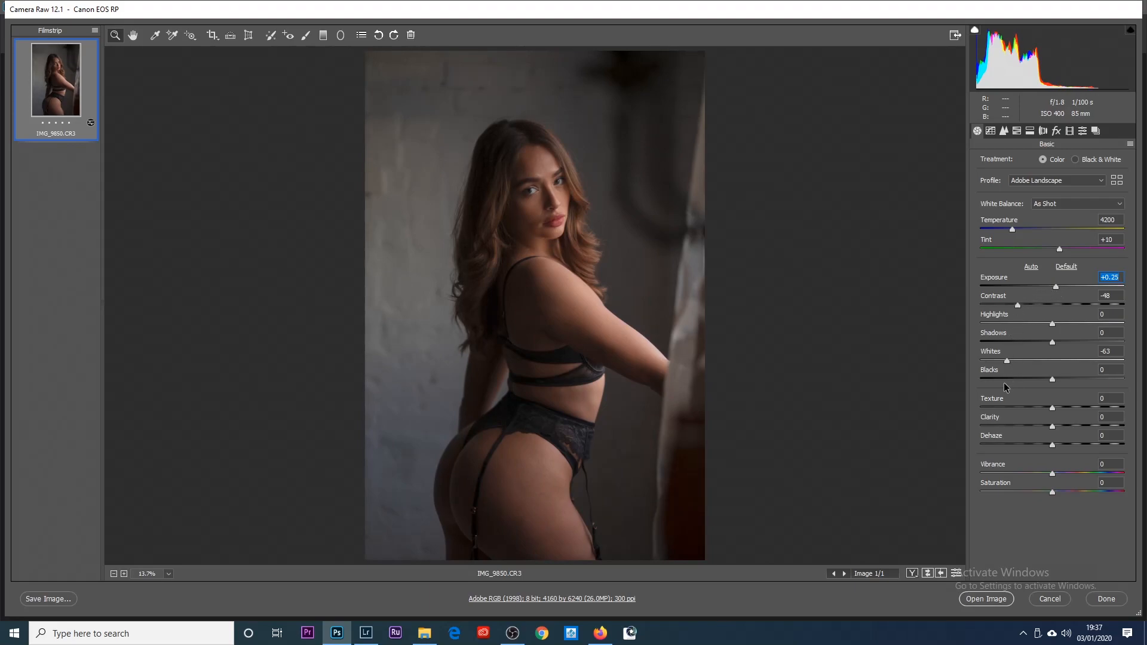
Raise the shadows to +12 and the highlights to +13.
click(1053, 340)
drag(1053, 340, 1062, 342)
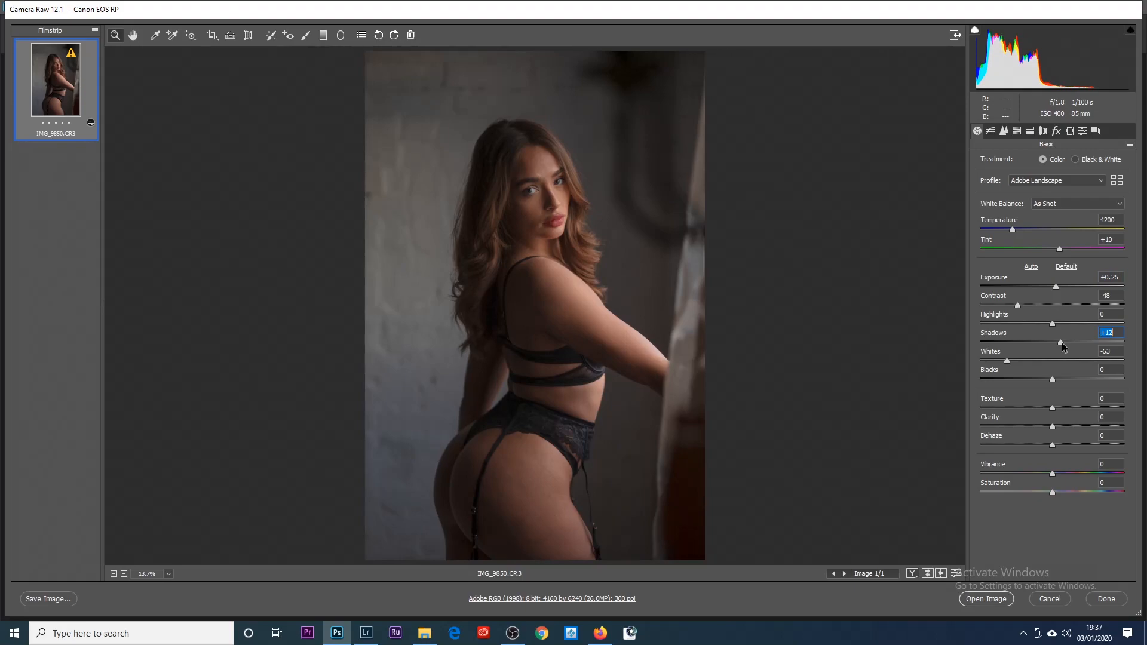
click(1053, 322)
drag(1053, 324, 1061, 324)
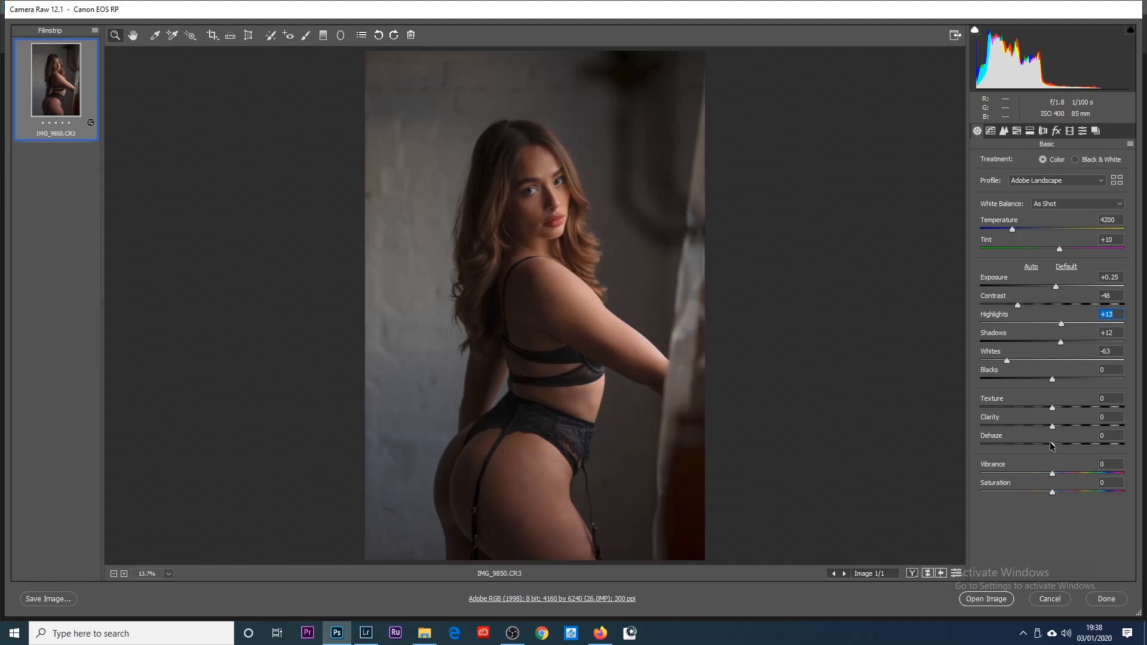
Set the clarity to +9 and the dehaze to +24.
drag(1053, 426, 1059, 428)
key(Tab)
drag(1053, 447, 1069, 446)
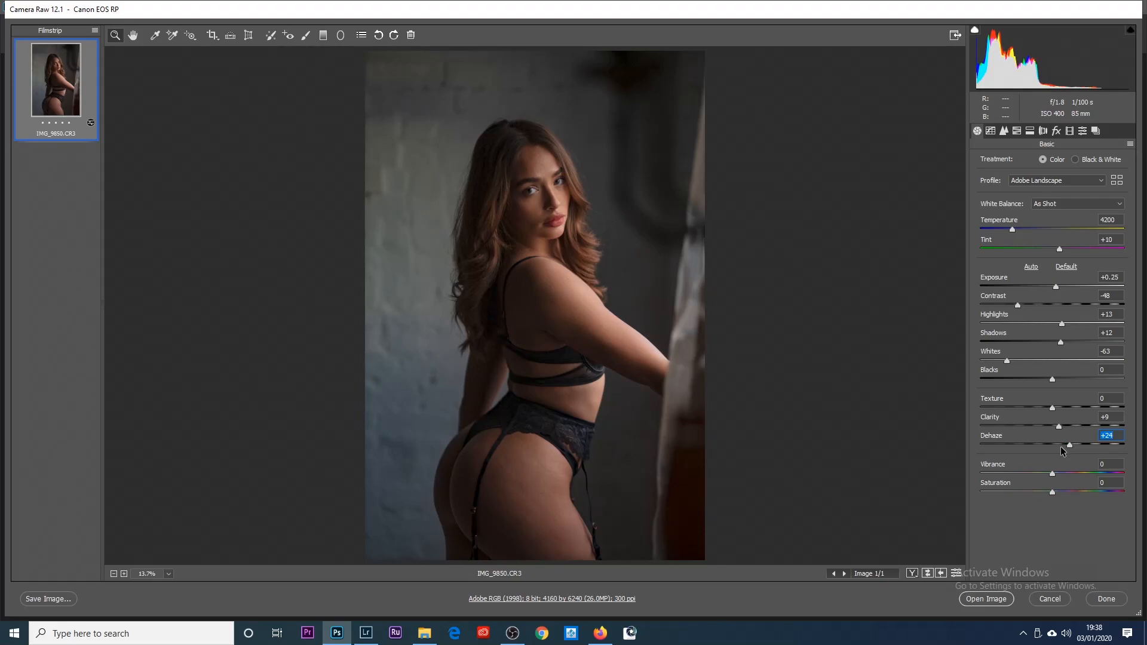
Remove the default sharpening by setting amount 0, radius 0.5 and detail 0, and set colour noise reduction to 0.
click(1004, 132)
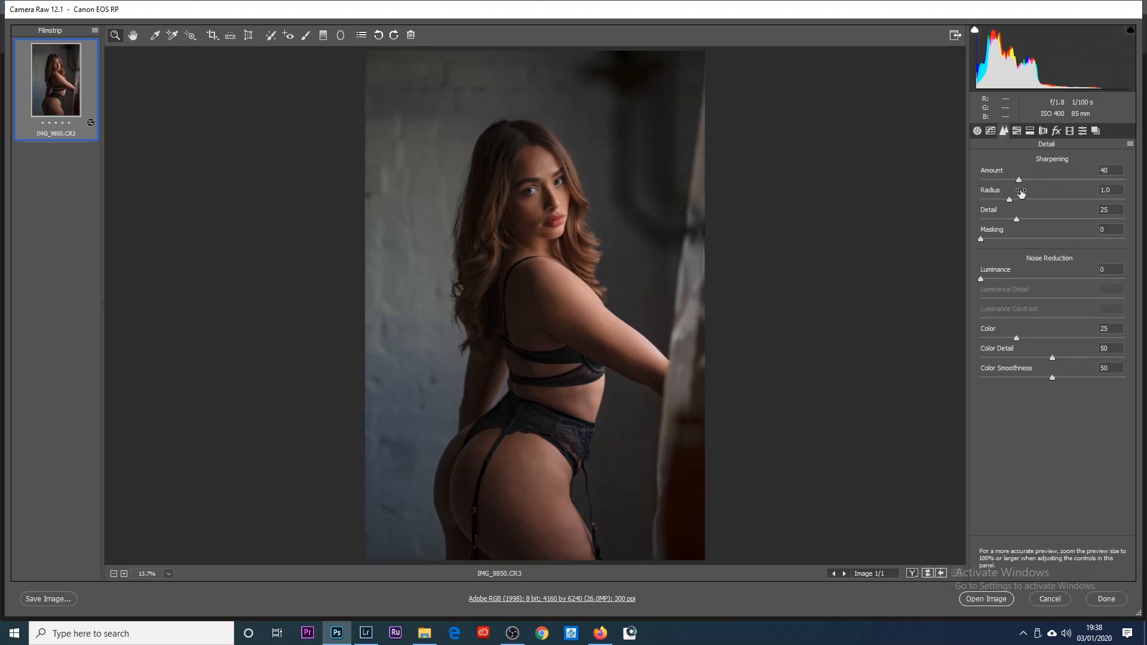
drag(1020, 180, 970, 217)
drag(1014, 338, 960, 343)
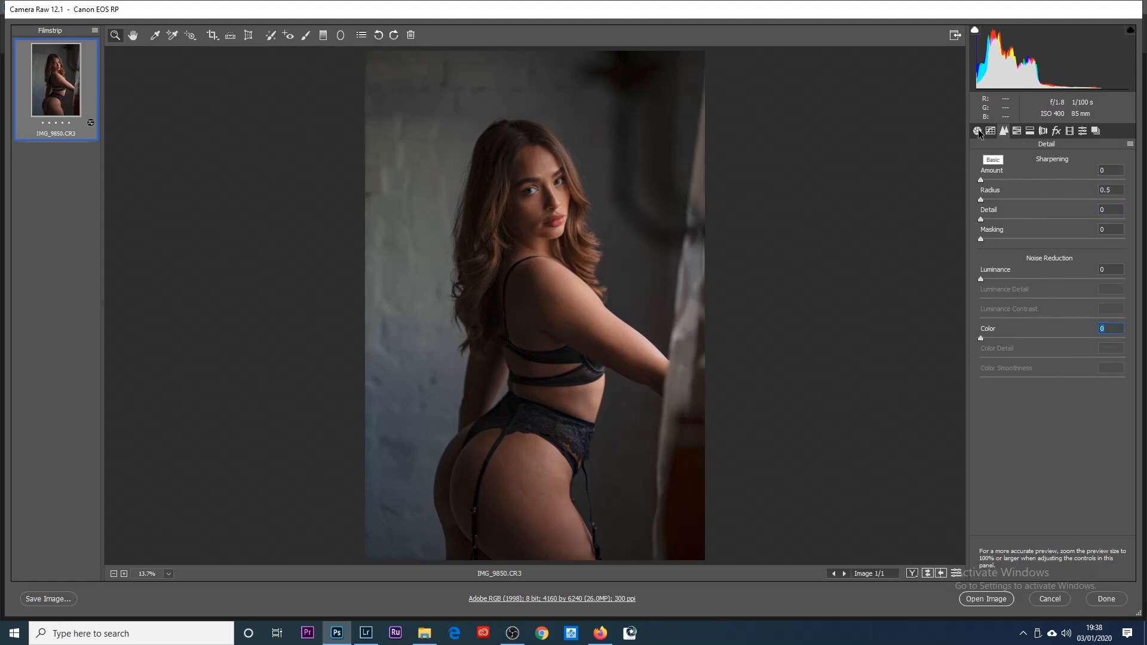
click(978, 131)
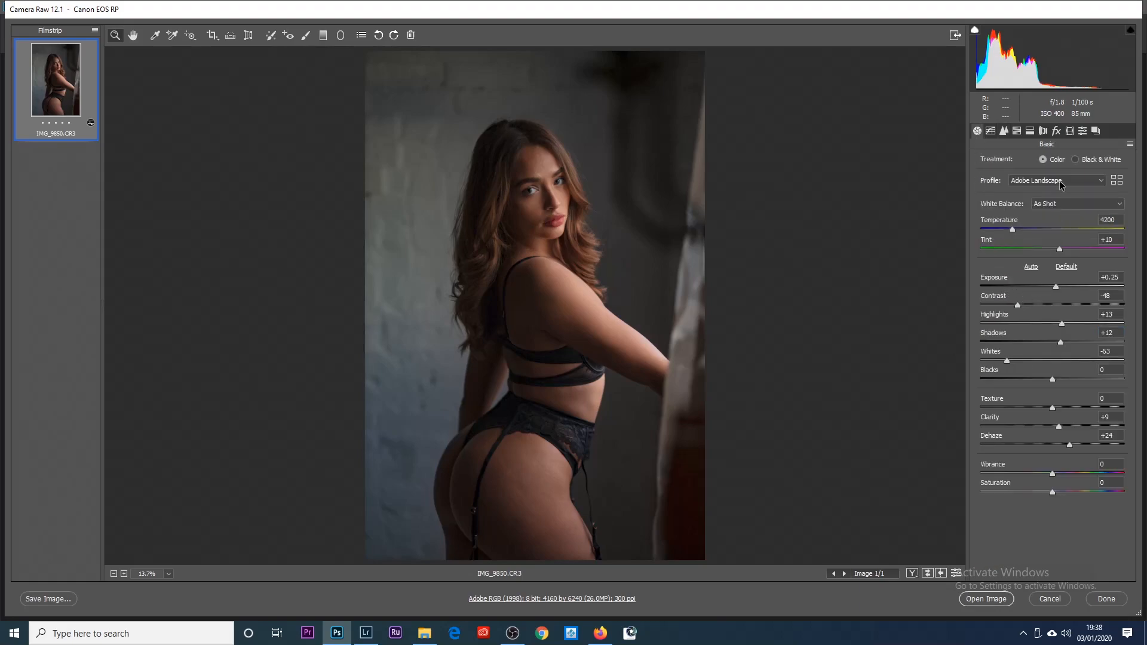
Set the Red Primary hue to +19 in the camera calibration, resetting it once to compare.
click(1070, 132)
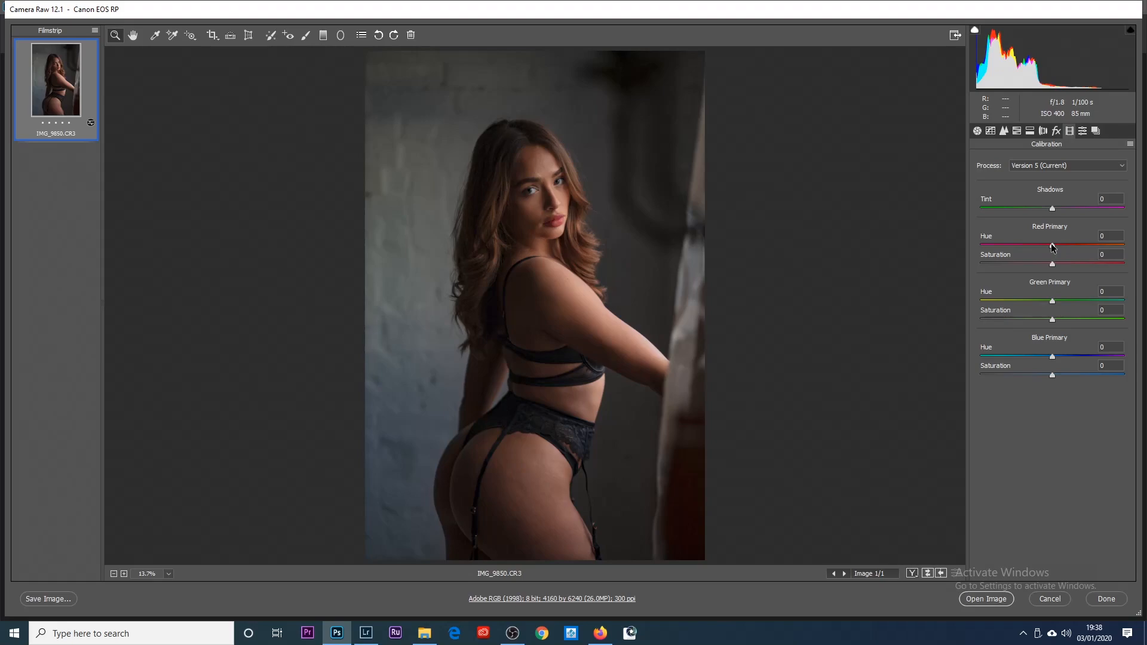
drag(1053, 247, 1071, 249)
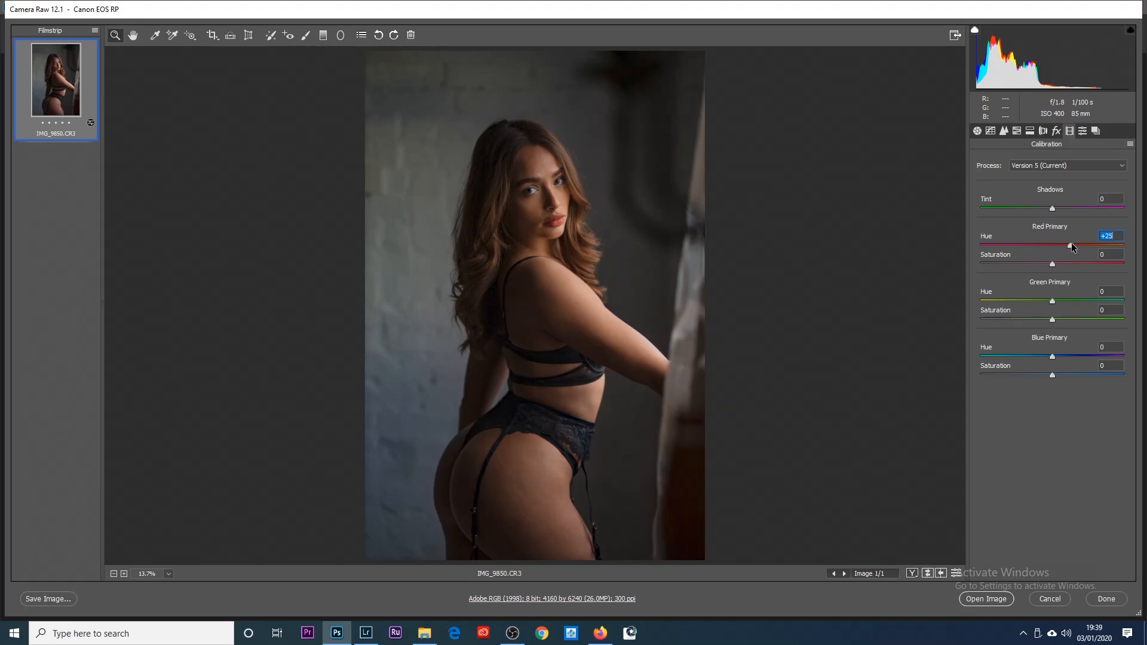
double_click(1070, 246)
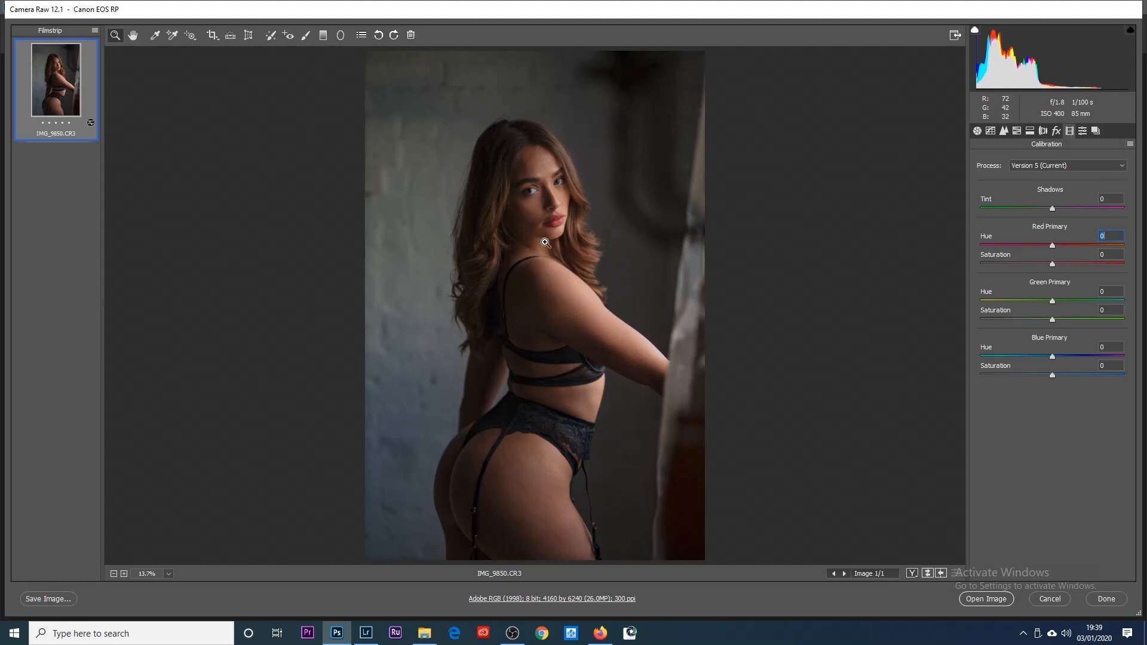
drag(1053, 245, 1067, 251)
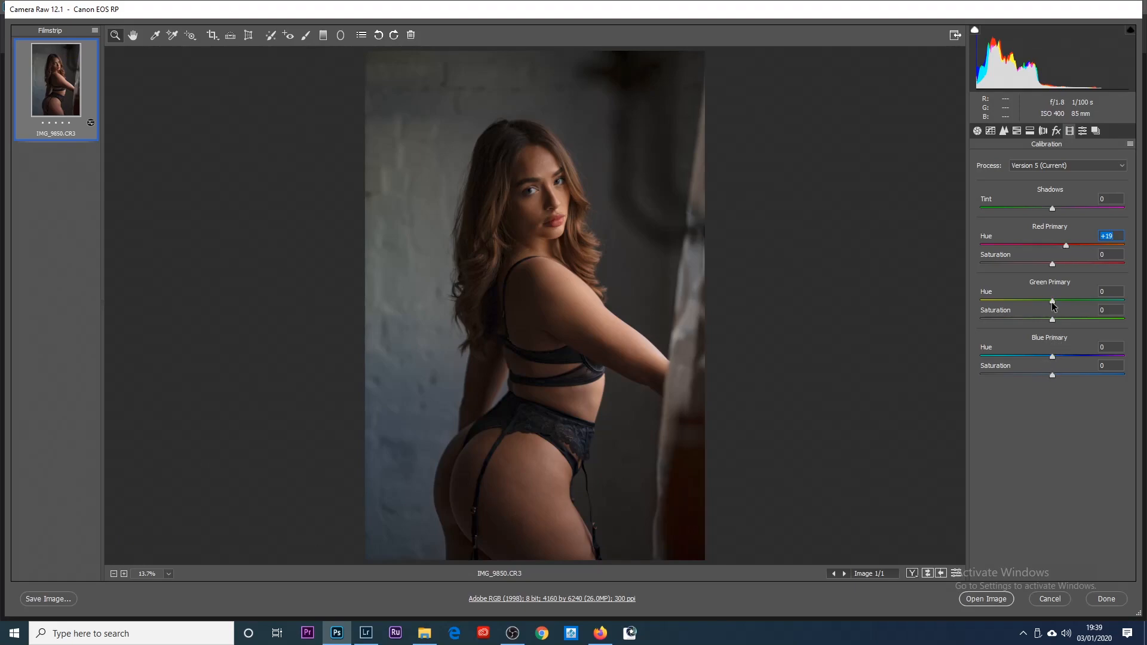
Try shifting the Blue Primary hue to -23 and +17, and reset it to 0.
drag(1052, 357, 1040, 359)
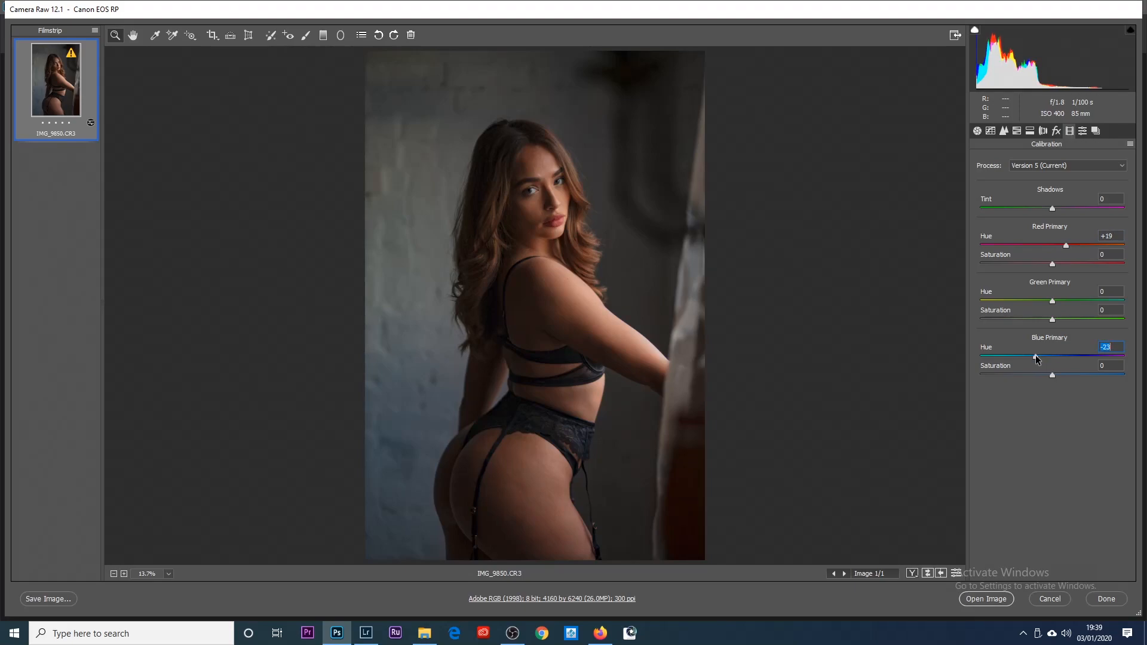
drag(1051, 358, 1071, 359)
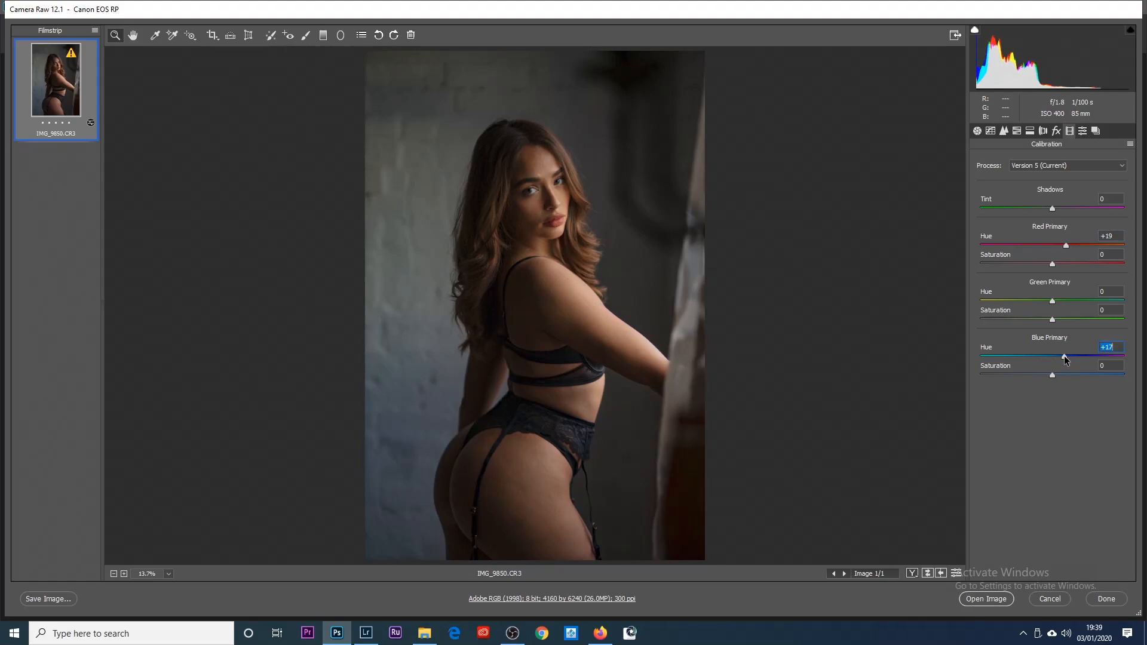
double_click(1069, 358)
Set the Green Primary hue to -22 and the Red Primary saturation to +13, and open the image in Photoshop.
drag(1054, 304, 1062, 270)
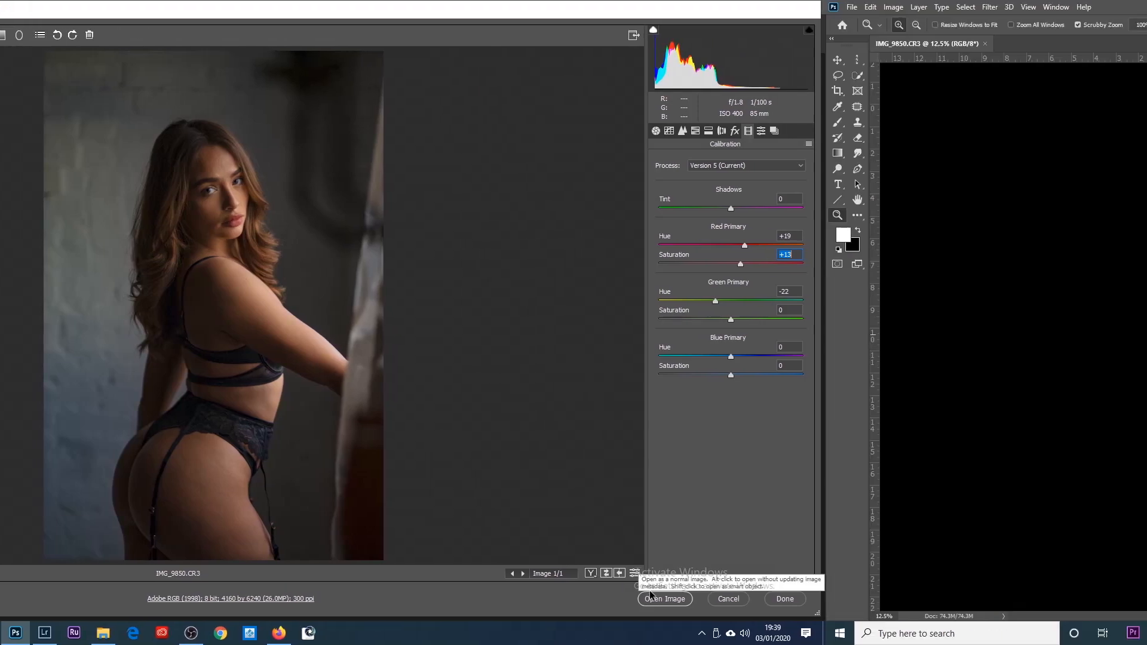
click(987, 599)
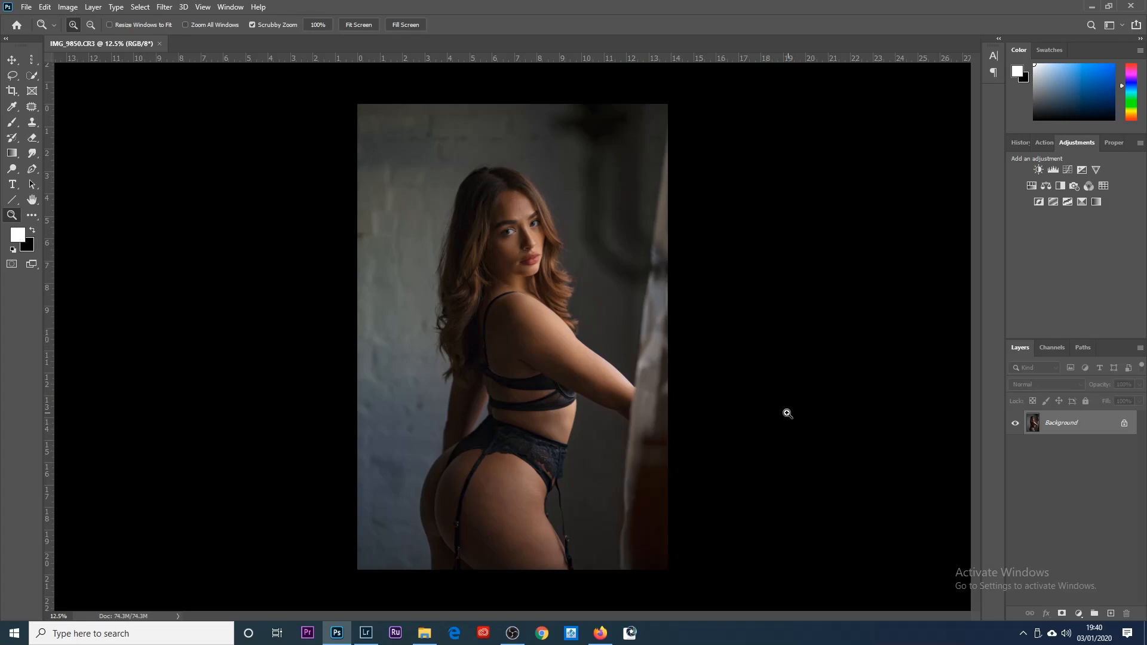
Add a Color Balance adjustment layer and shift its highlights to -62 yellow and slightly towards red.
click(1046, 185)
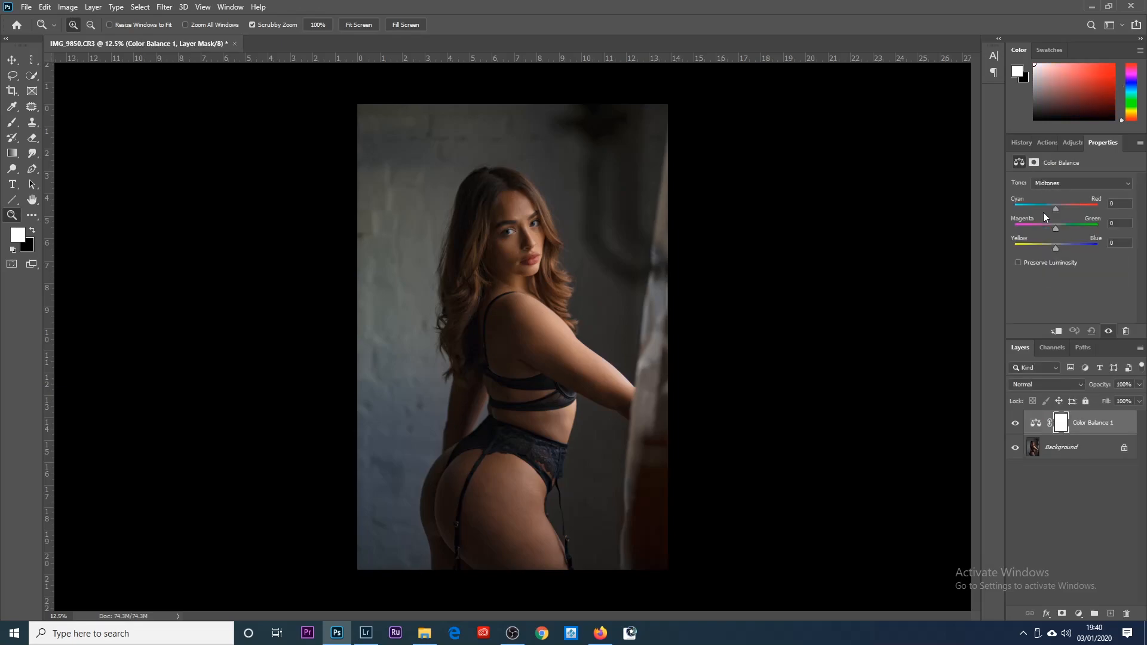
click(1056, 185)
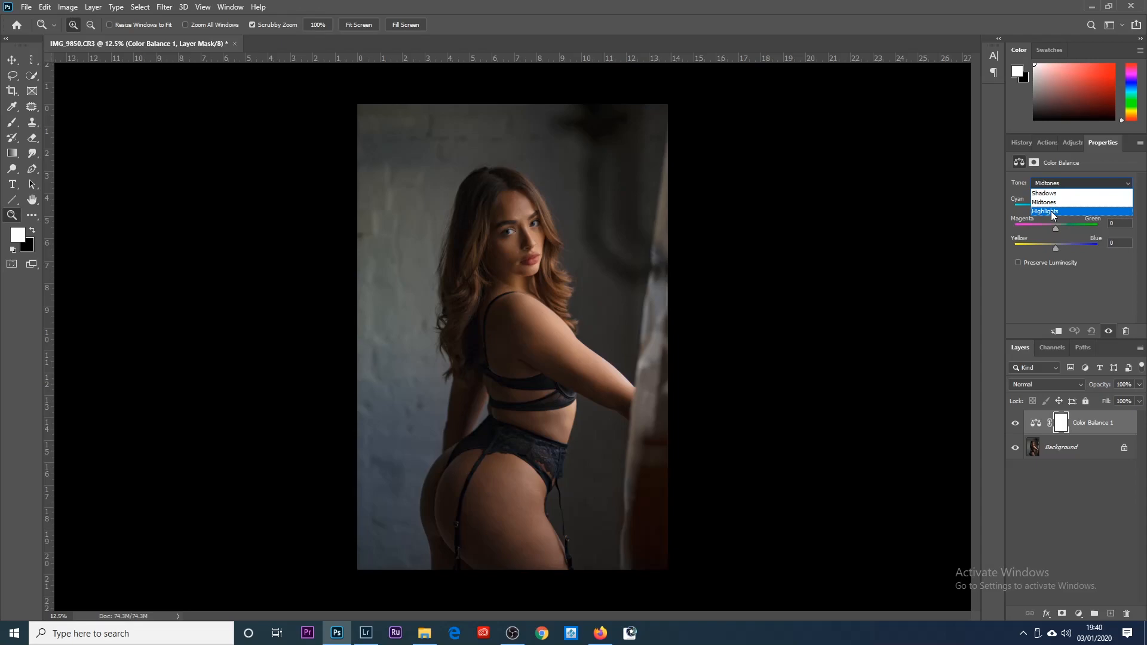
click(1052, 210)
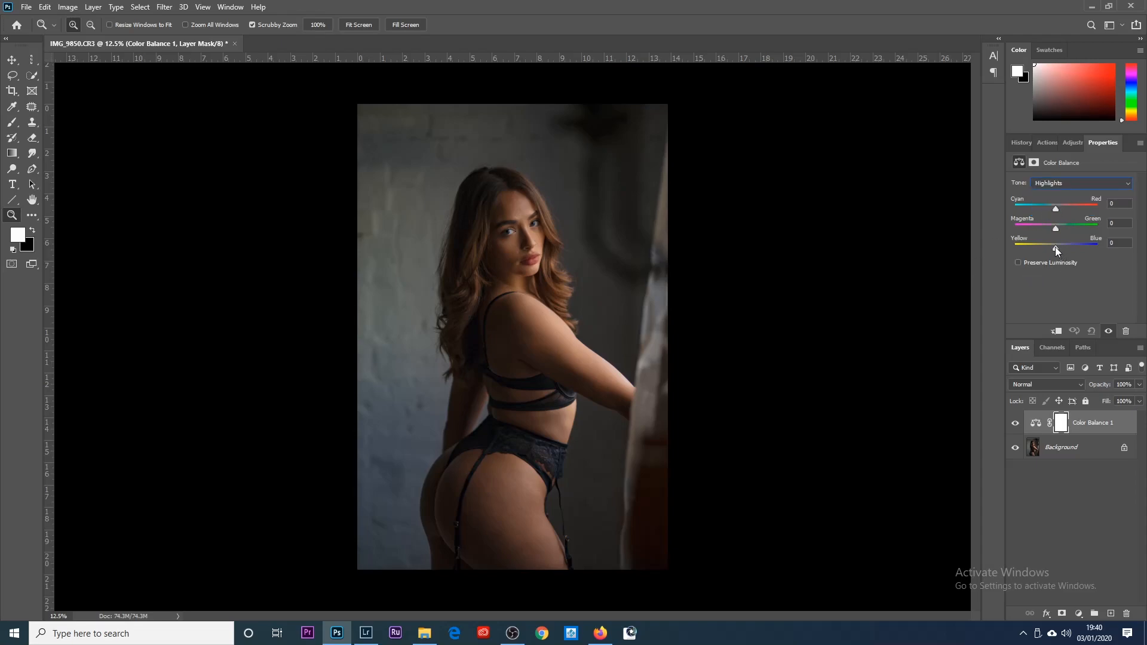
click(528, 263)
scroll(528, 263, down, 2)
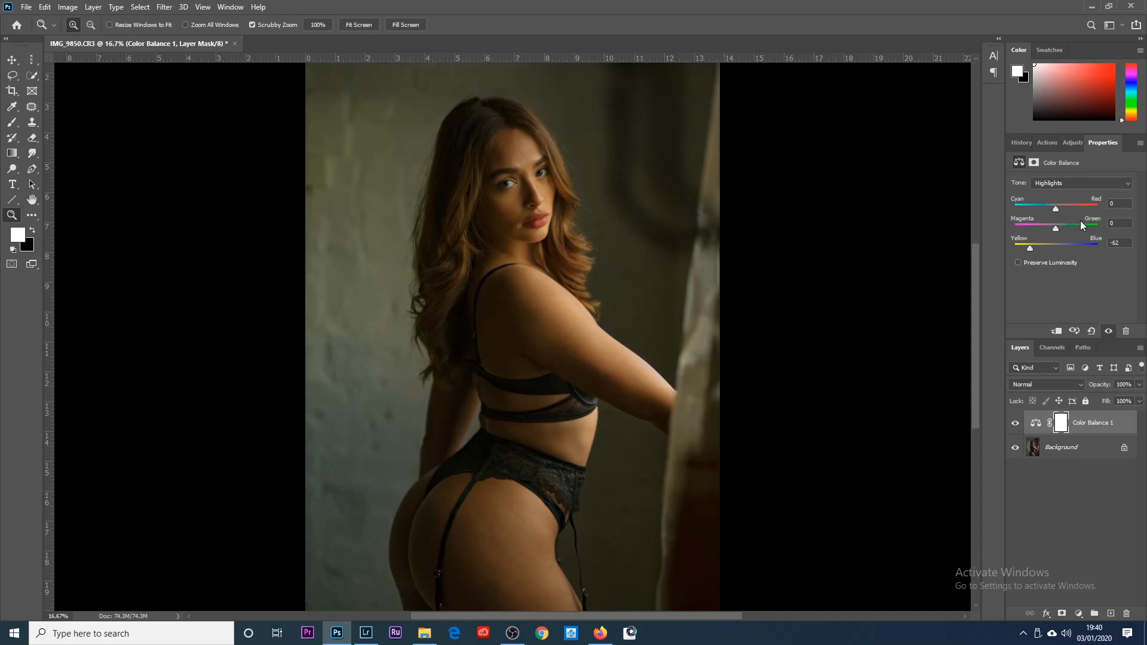
drag(1055, 207, 1061, 209)
Shift the Color Balance midtones slightly towards yellow.
click(1052, 183)
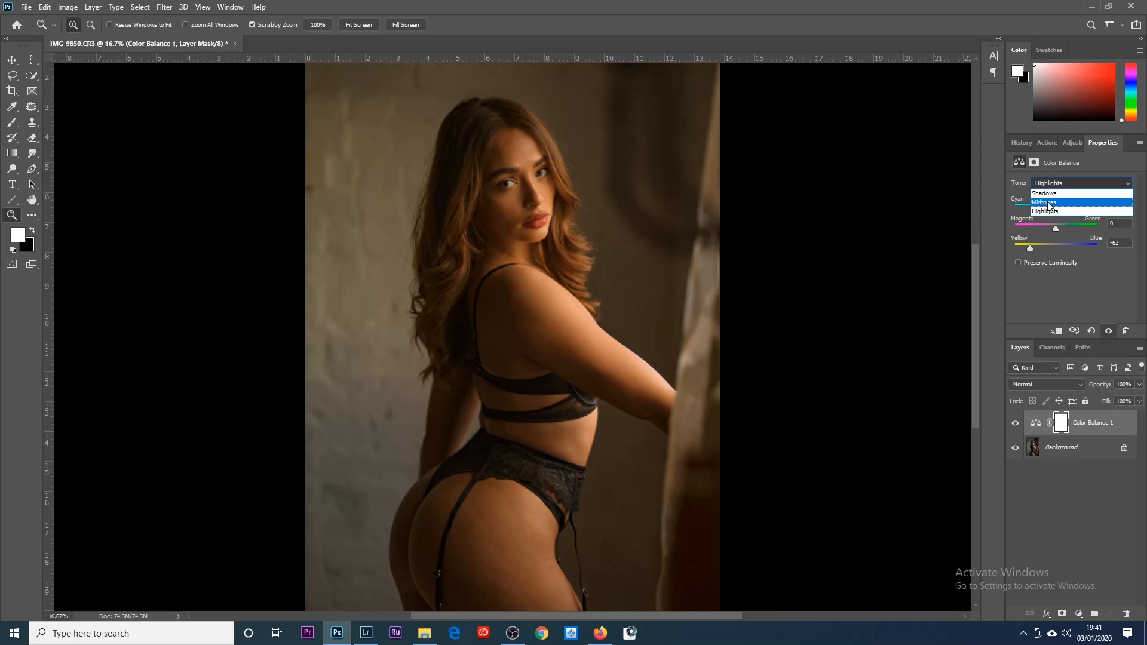
click(1047, 202)
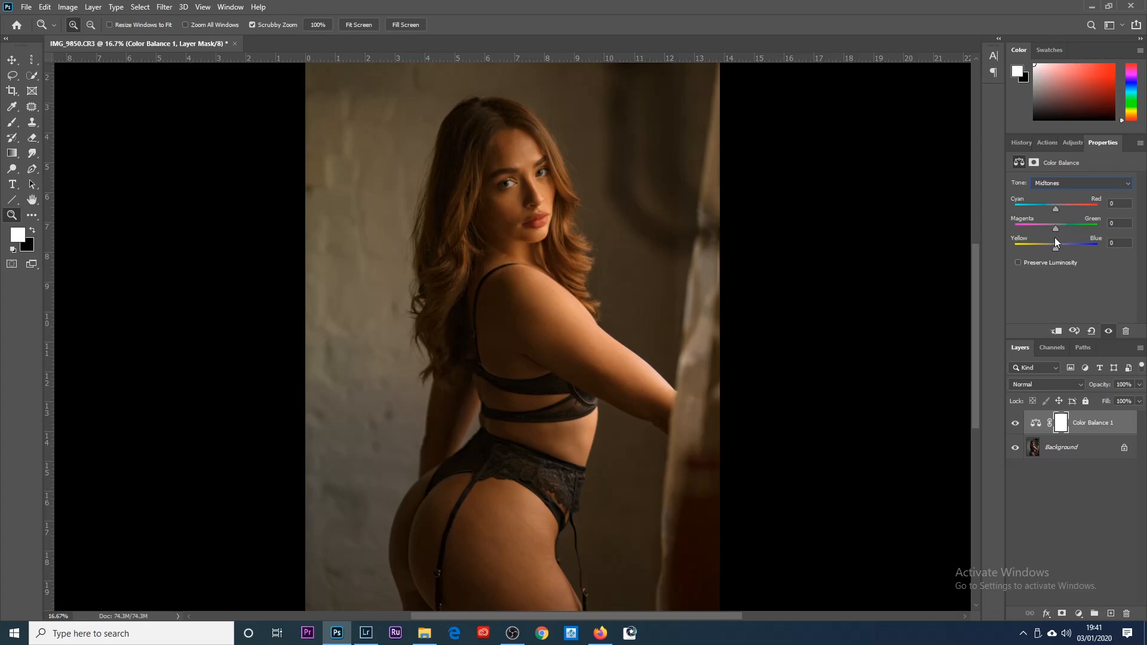
drag(1054, 210, 1055, 227)
drag(1055, 246, 1049, 248)
Try shifting the Color Balance shadows towards red and blue, and return both values to 0.
click(1052, 184)
click(1045, 195)
click(1056, 206)
drag(1056, 206, 1059, 208)
drag(1056, 248, 1067, 250)
click(1122, 242)
text(0)
click(1119, 205)
text(0)
Refine the Color Balance highlights to +17 red and -77 yellow.
click(1059, 184)
click(1052, 204)
click(1060, 183)
click(1052, 210)
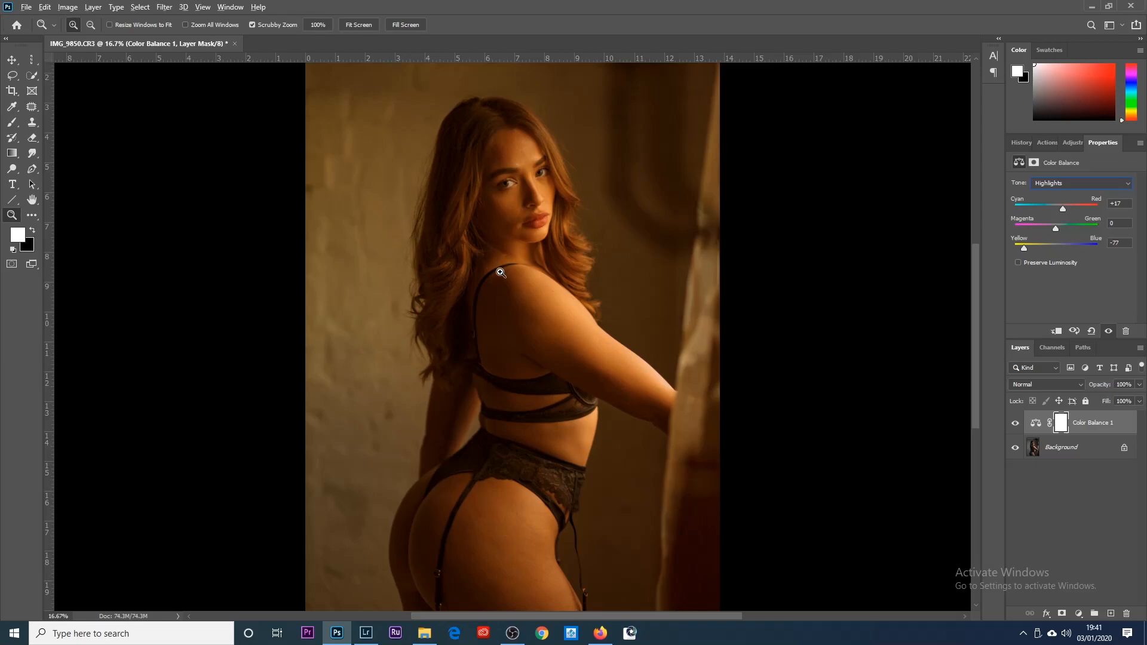
alt+click(509, 326)
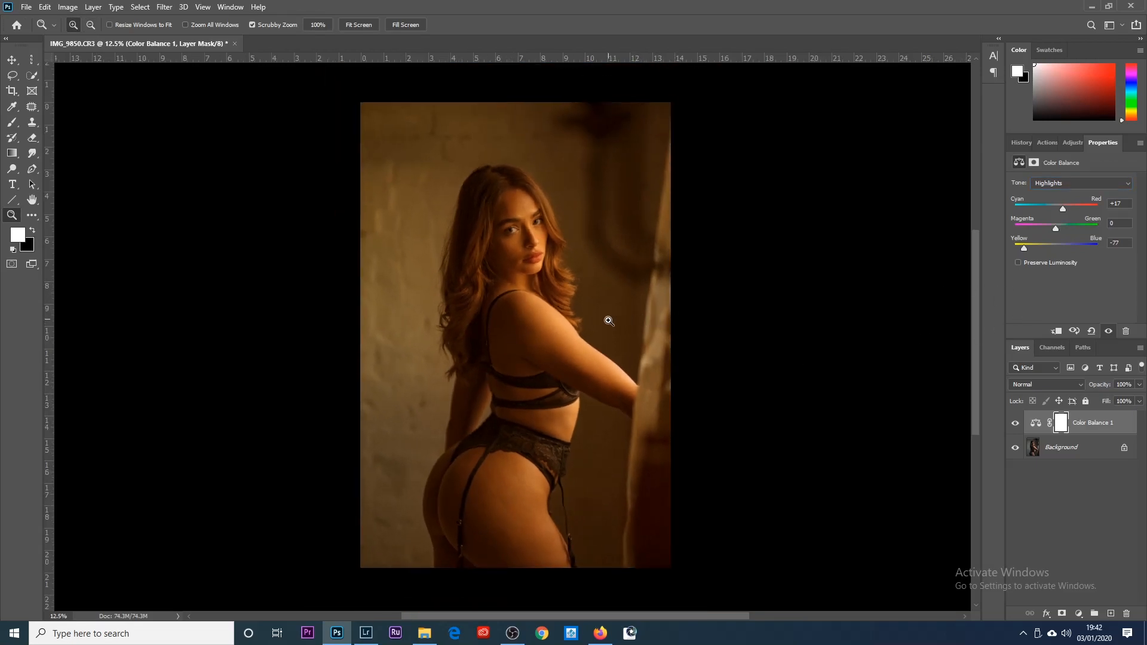
Add a Channel Mixer adjustment layer and set its red output channel to -7% green and -22% blue.
click(1074, 142)
click(1089, 186)
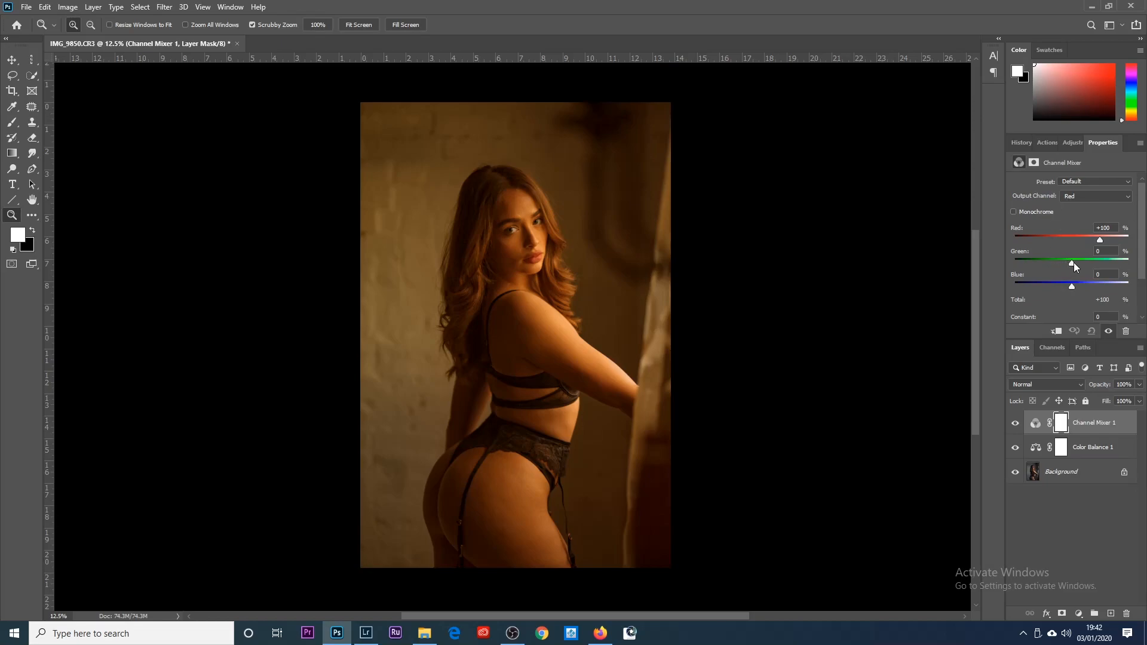
click(1071, 263)
drag(1075, 288, 1068, 287)
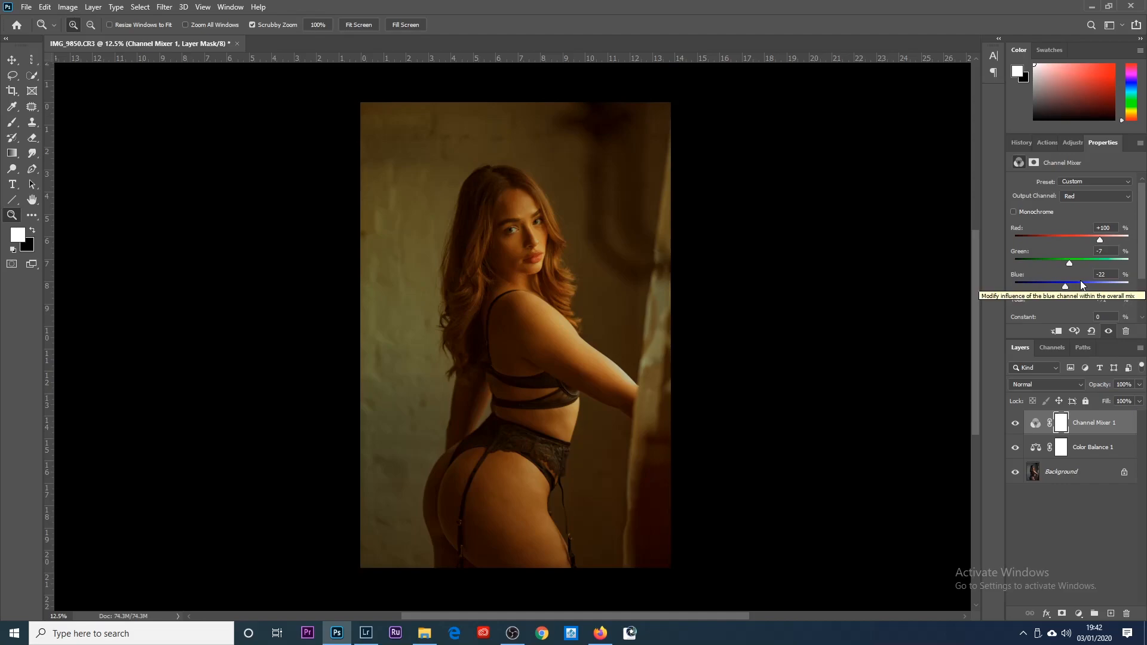
Set the Channel Mixer's green output channel to -3% red, +102% green and -7% blue.
click(1078, 199)
click(1077, 208)
click(1067, 197)
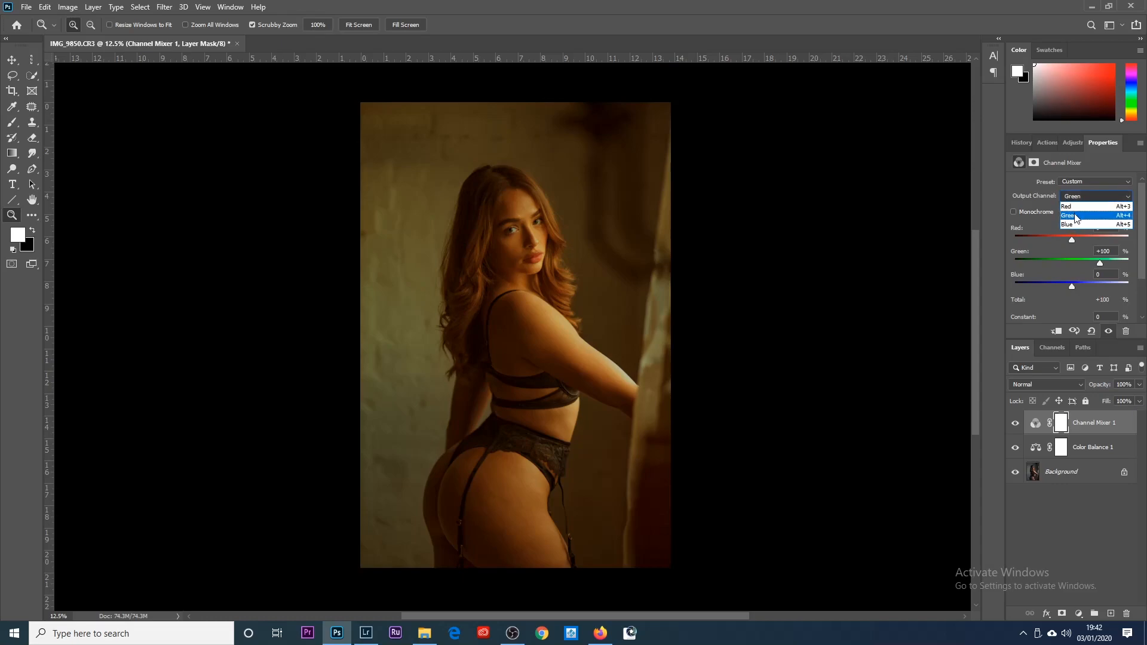
click(1075, 217)
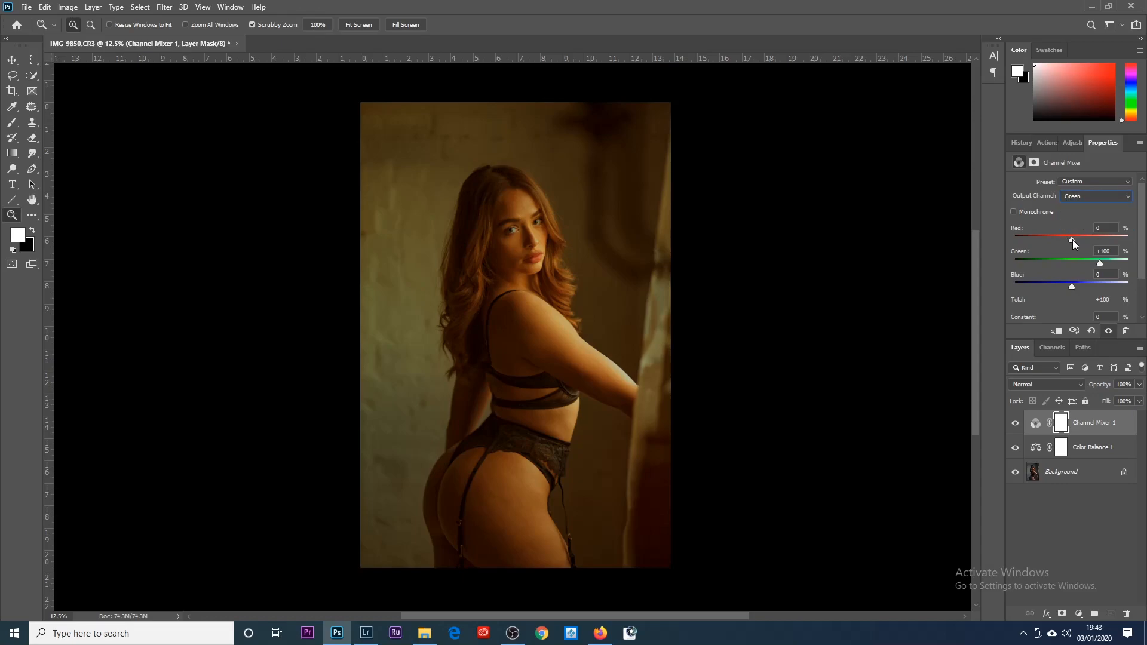
drag(1073, 239, 1076, 239)
Set the Channel Mixer's blue output to +14% green and +108% blue with slightly negative red, and refine the red output to +104% red and -12% green.
click(1094, 200)
click(1080, 221)
click(1088, 198)
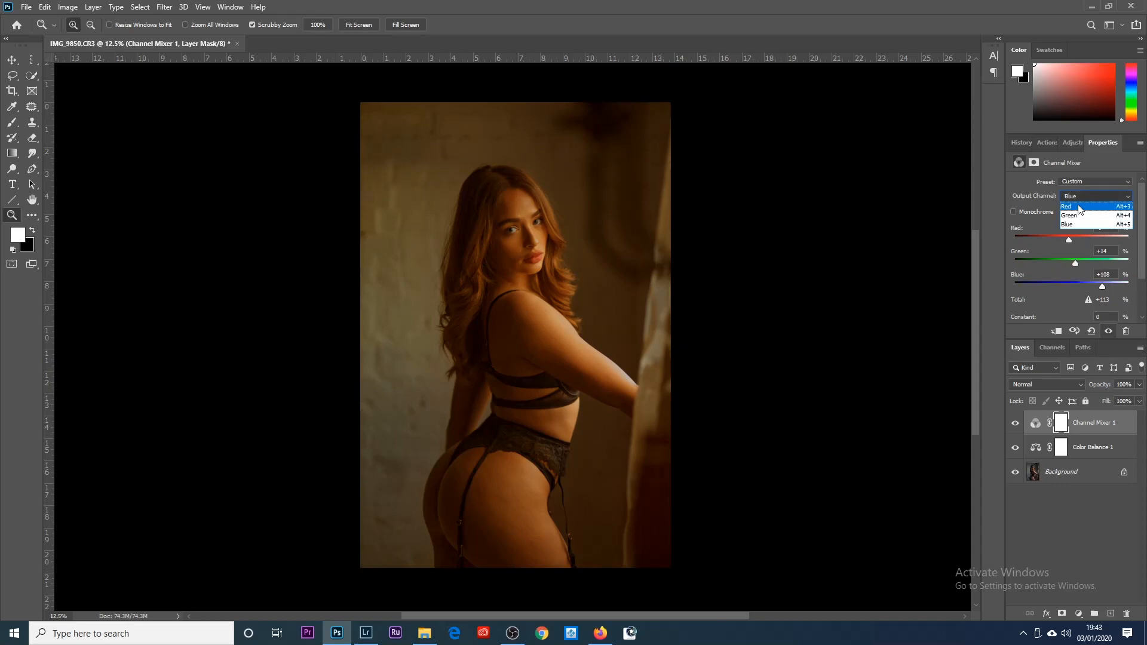
click(1080, 207)
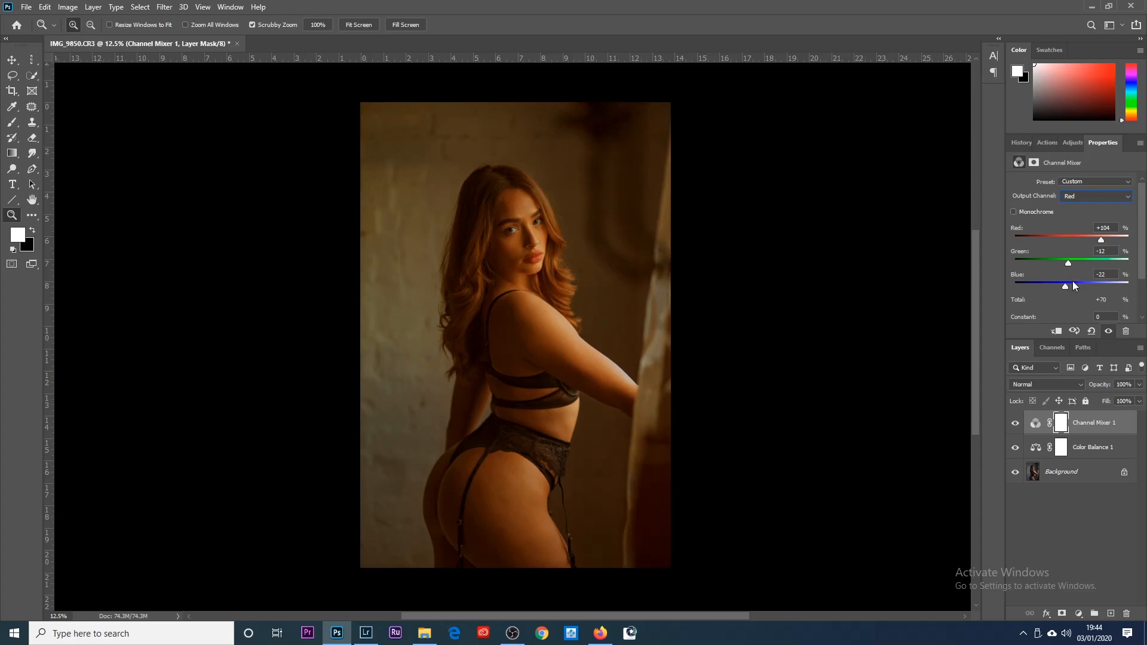
Review the Channel Mixer's green output and the Color Balance layer's midtones, leaving no layer selected.
click(1084, 196)
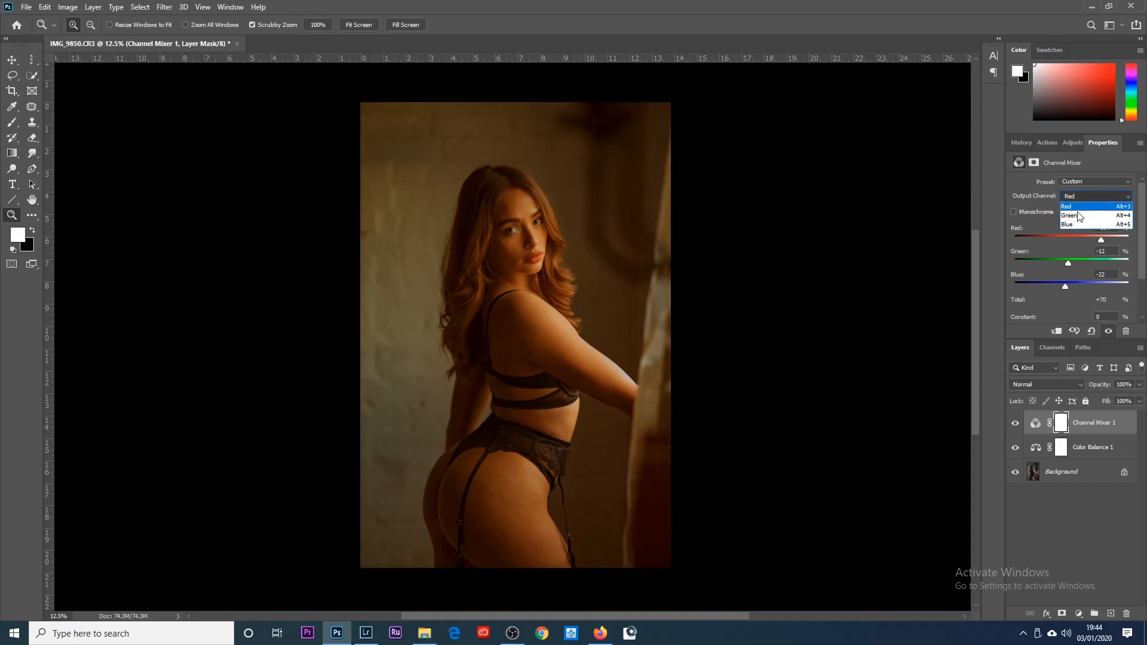
click(1079, 216)
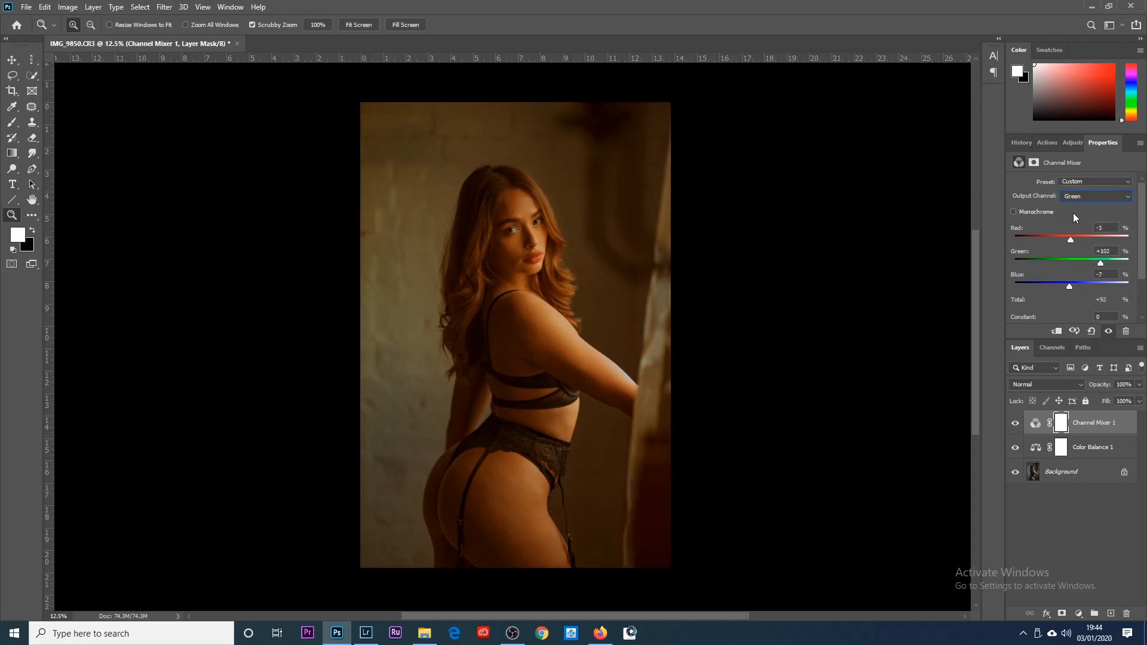
click(1092, 452)
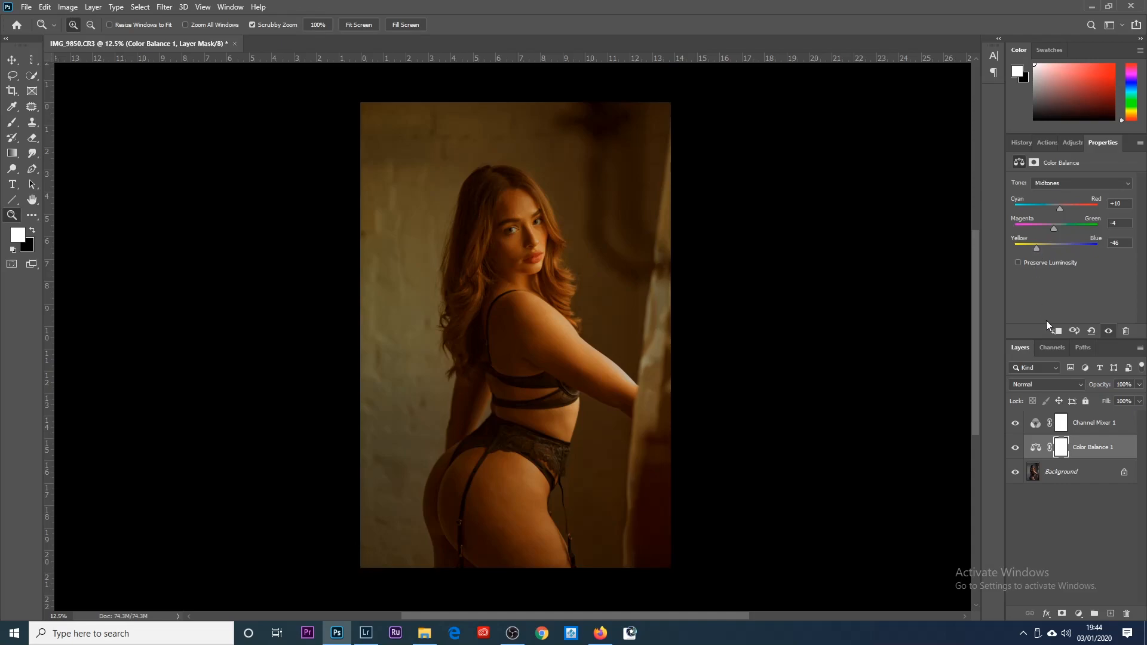
click(1051, 496)
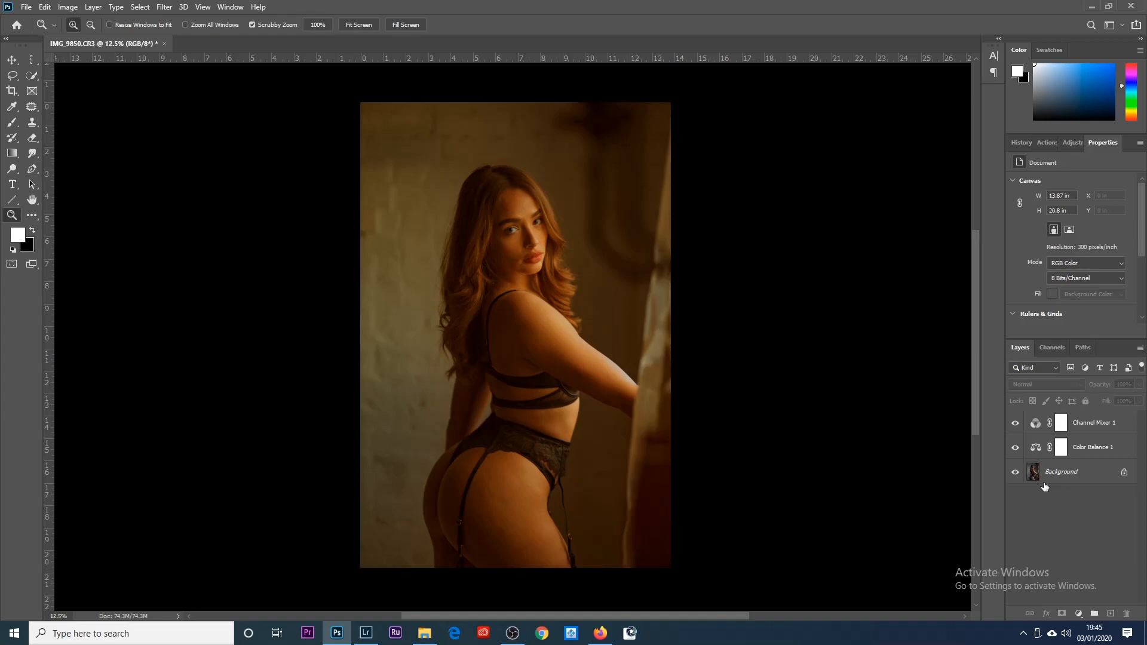
Hide the Color Balance and Channel Mixer layers to compare with the ungraded photo, and show both again.
click(1016, 448)
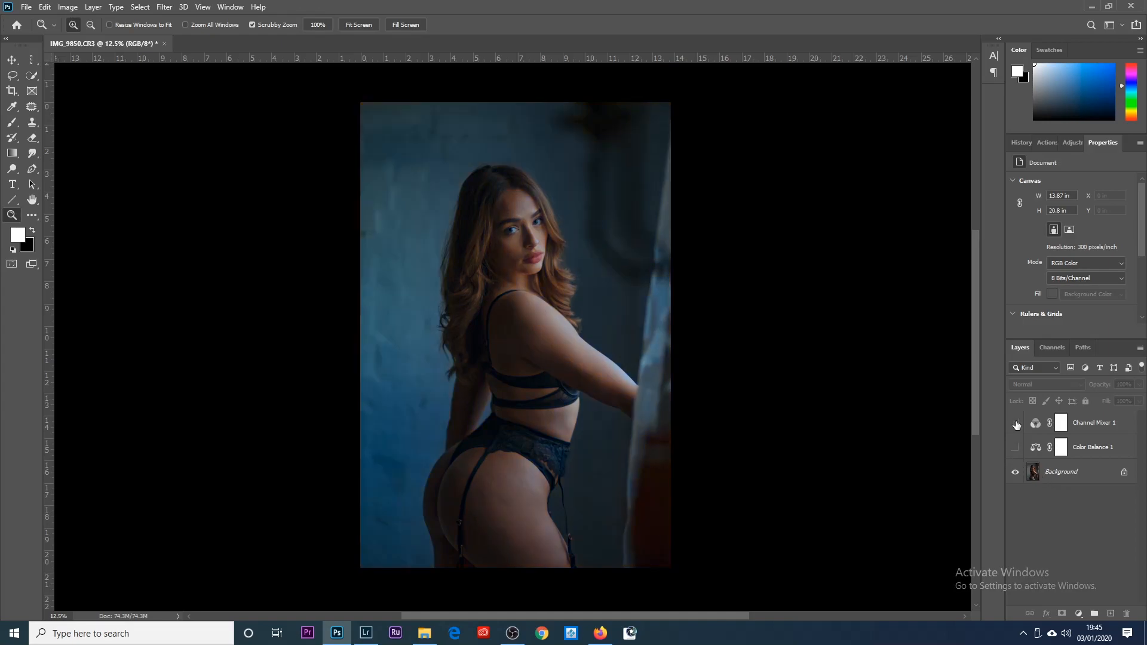
click(1016, 424)
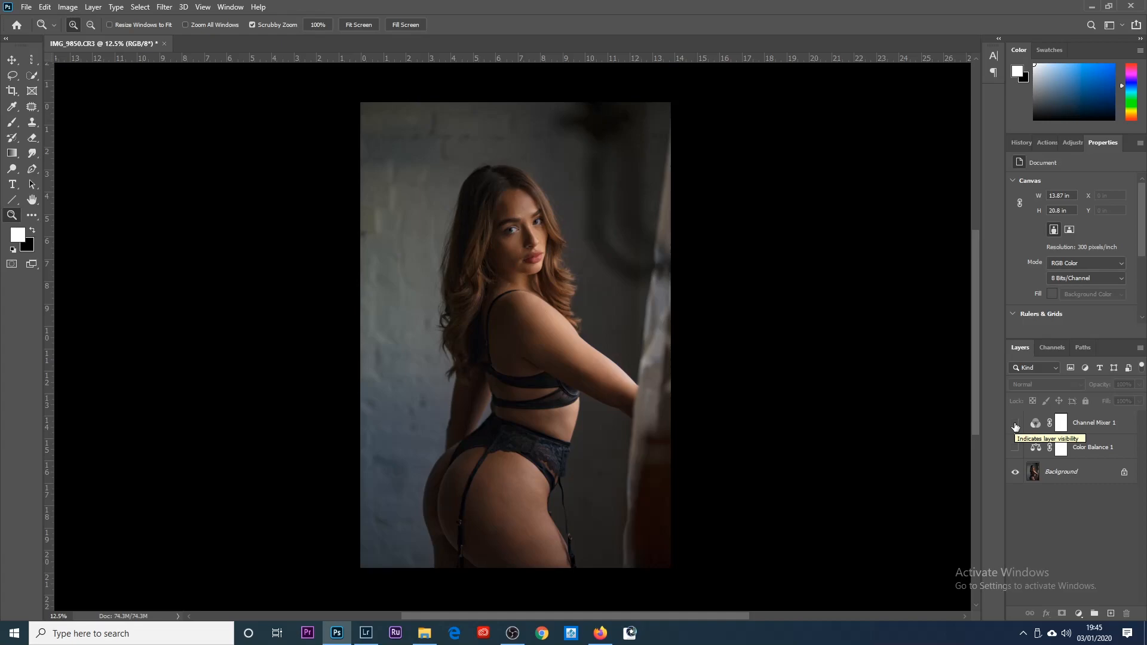
click(1015, 424)
click(1014, 448)
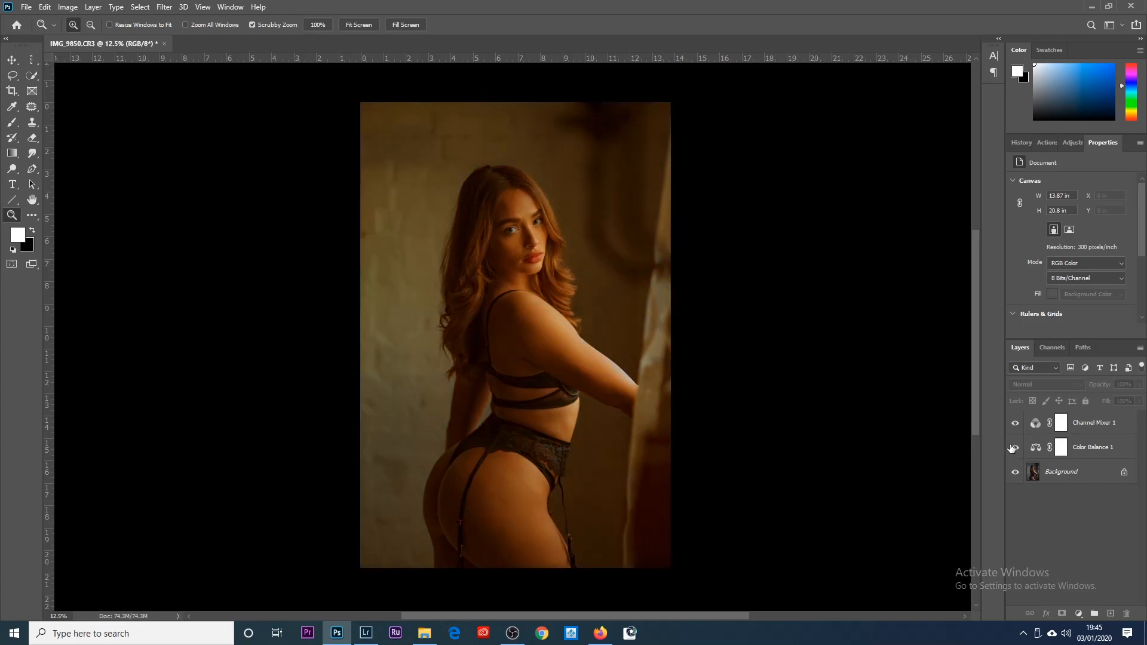